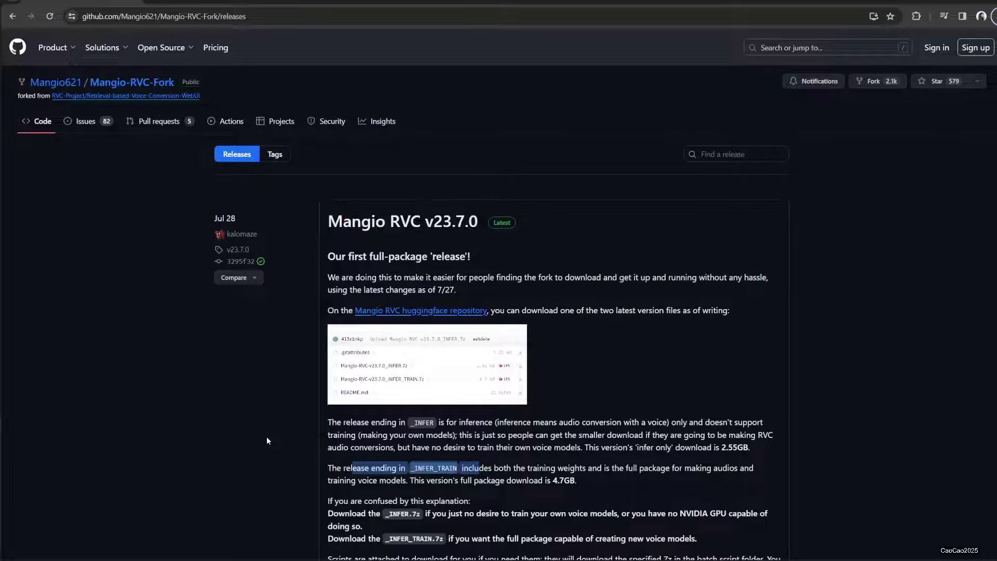
Step: Open the release notes' huggingface repository link in a new tab and switch to it
scroll(306, 391, down, 2)
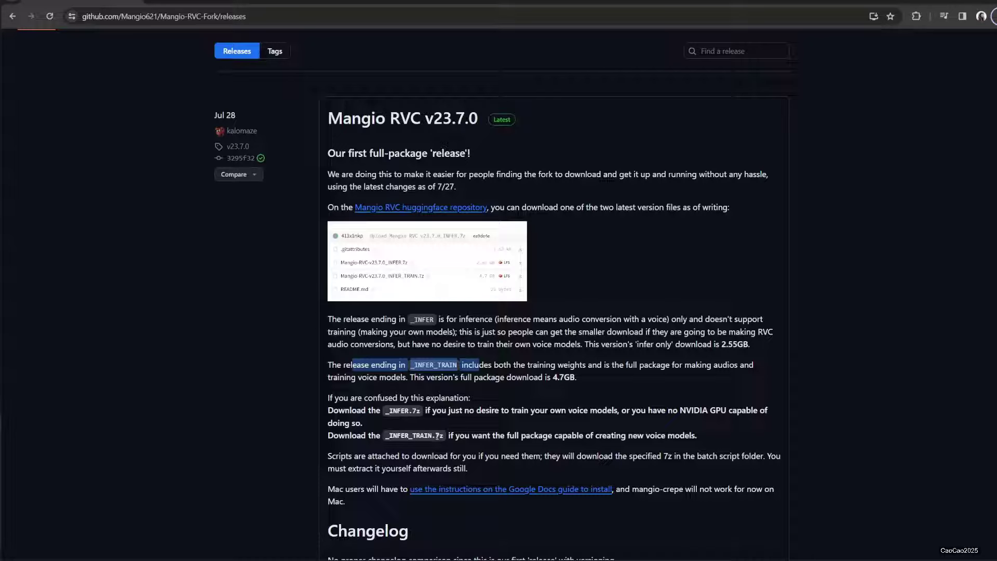
scroll(364, 234, up, 1)
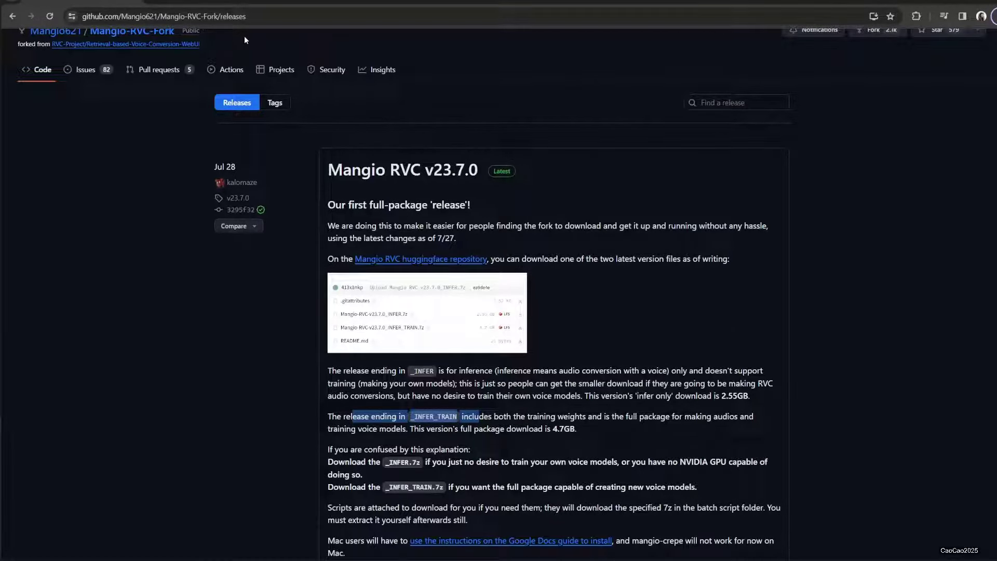
right_click(460, 259)
click(470, 271)
key(ctrl+Tab)
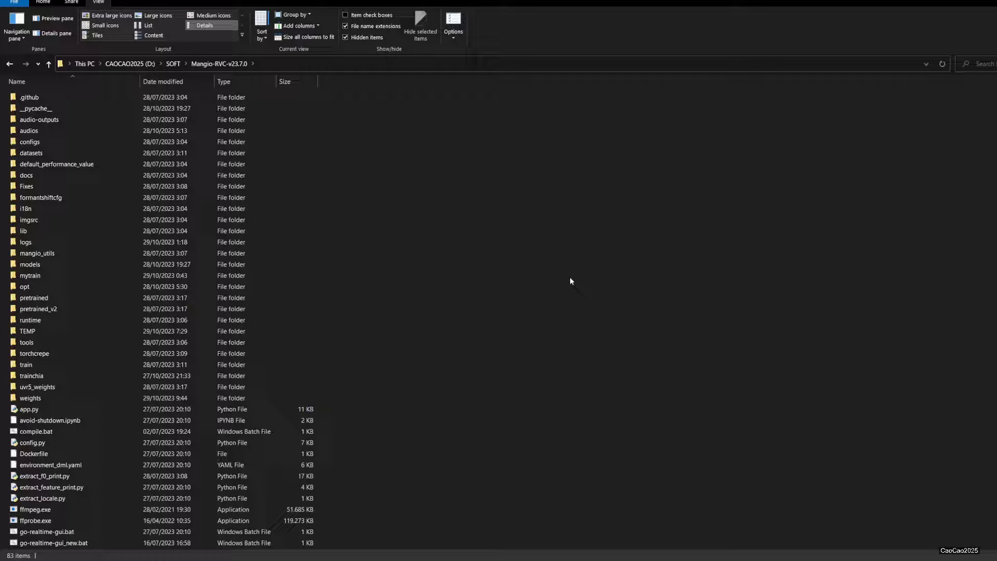
Step: Run go-web.bat from the Mangio-RVC-v23.7.0 folder to start the web interface
click(52, 542)
scroll(55, 493, down, 6)
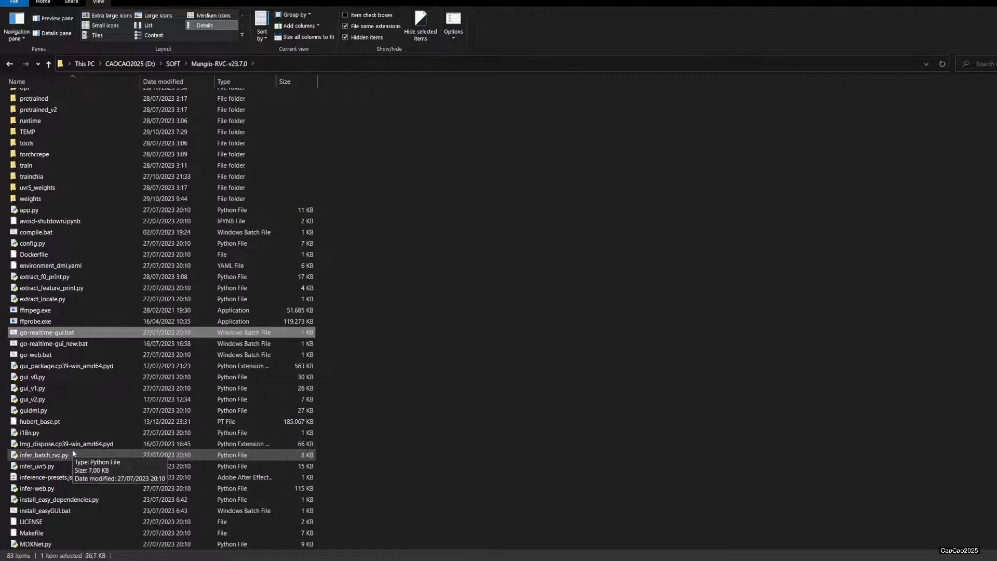
double_click(36, 356)
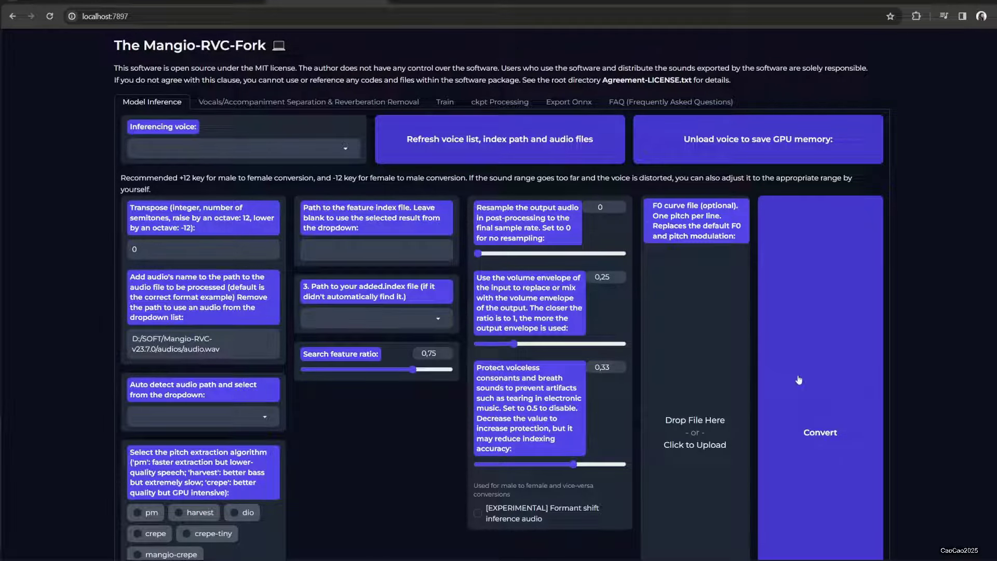
key(alt+Tab)
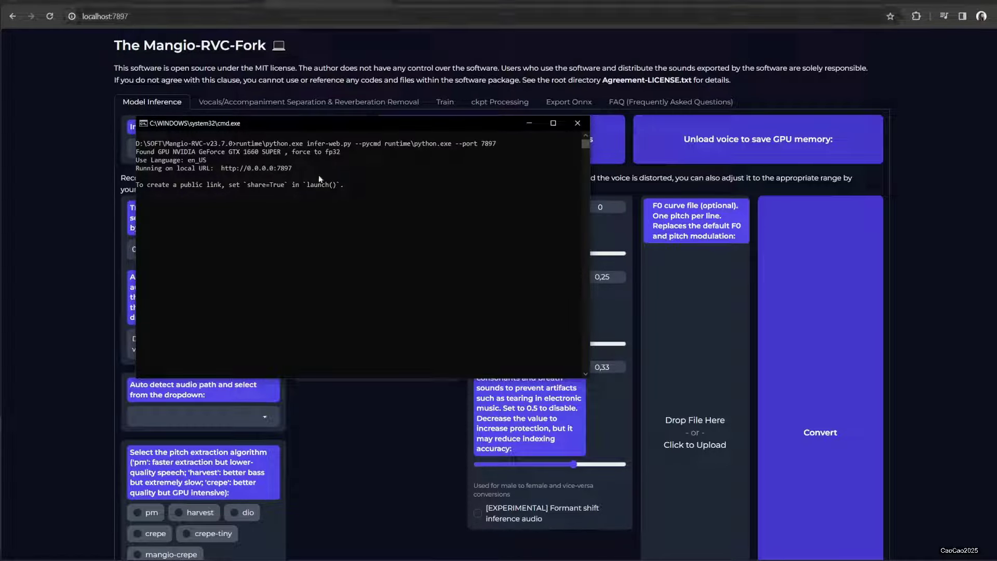
key(alt+Tab)
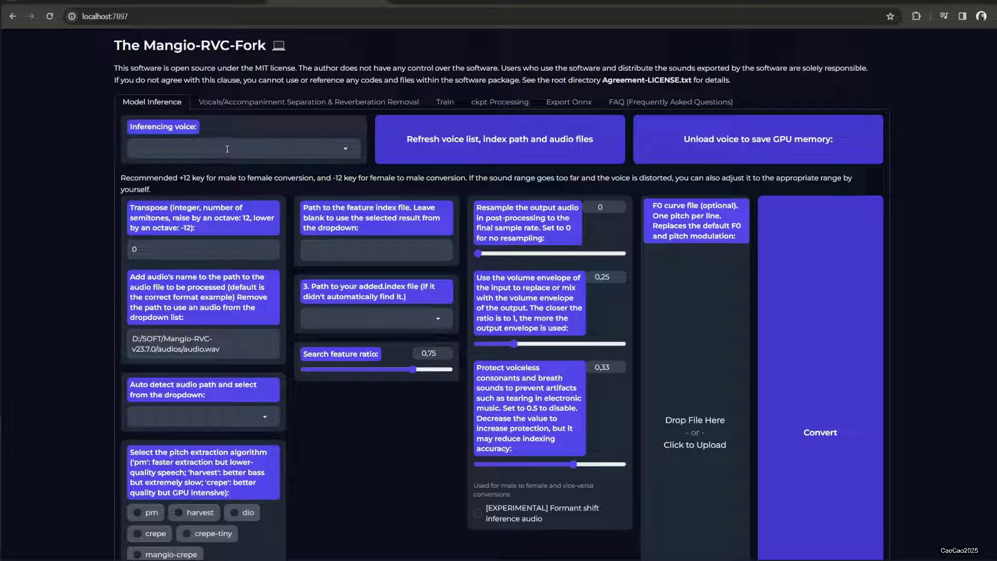
Step: Look over the Vocals/Accompaniment Separation, Train and FAQ tabs in turn
click(261, 106)
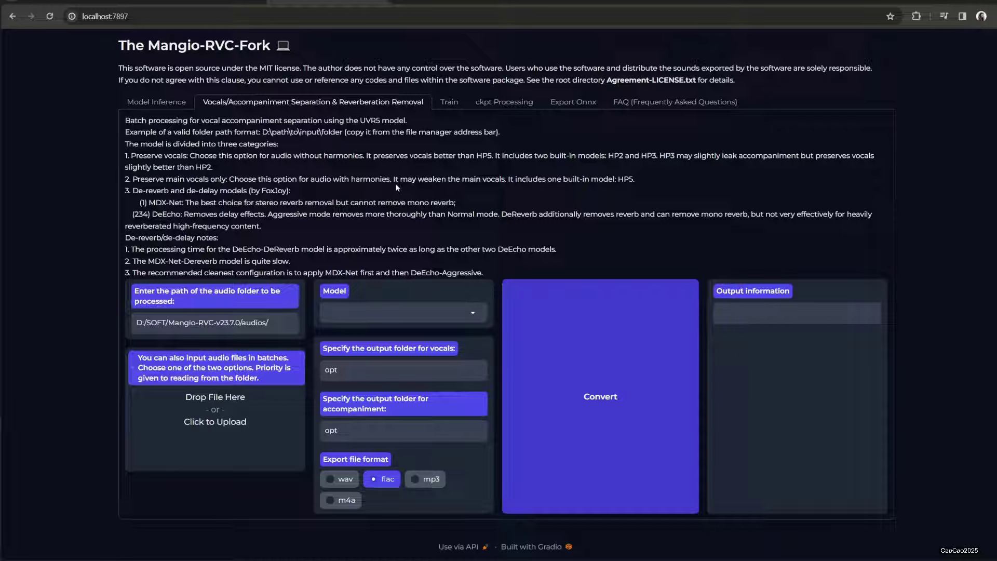
click(448, 103)
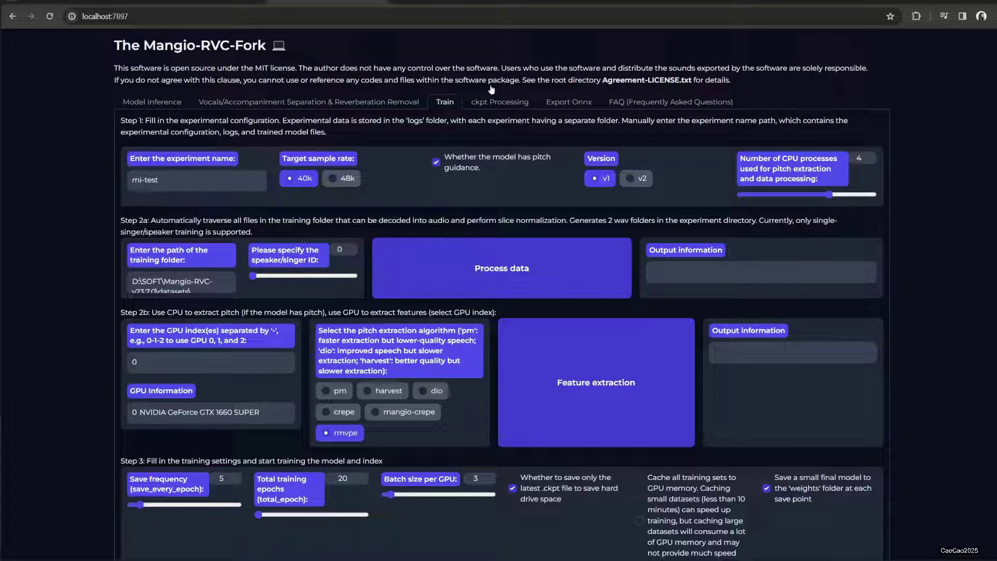
click(670, 102)
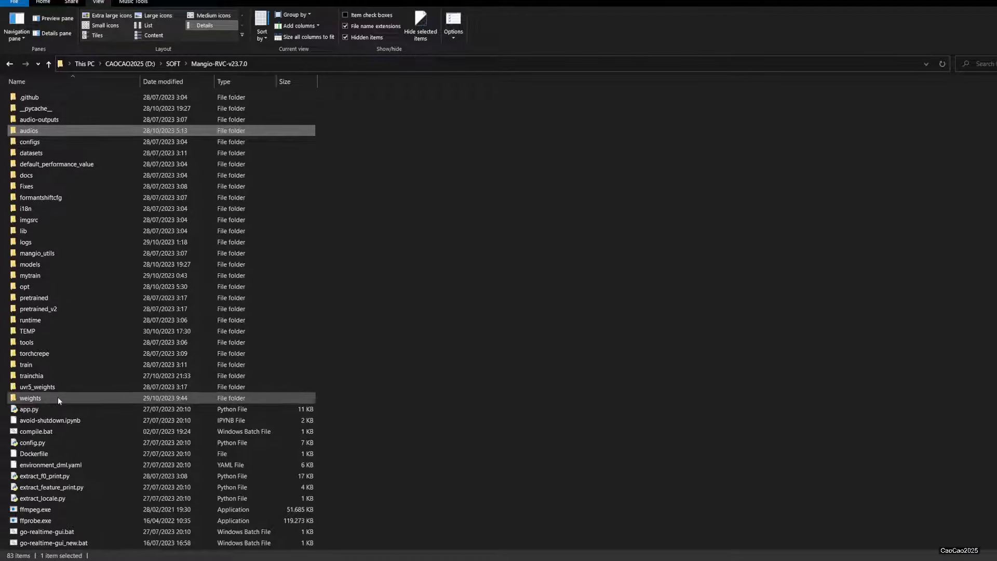
Step: Browse the weights folder's .pth voice models and .index files, then return to the browser
double_click(58, 397)
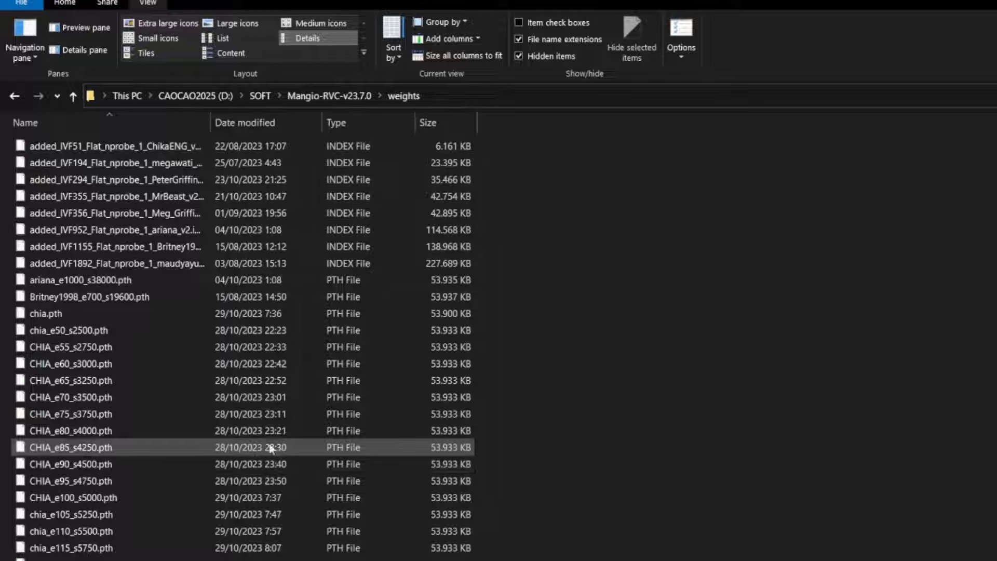
scroll(161, 508, down, 3)
scroll(151, 535, up, 2)
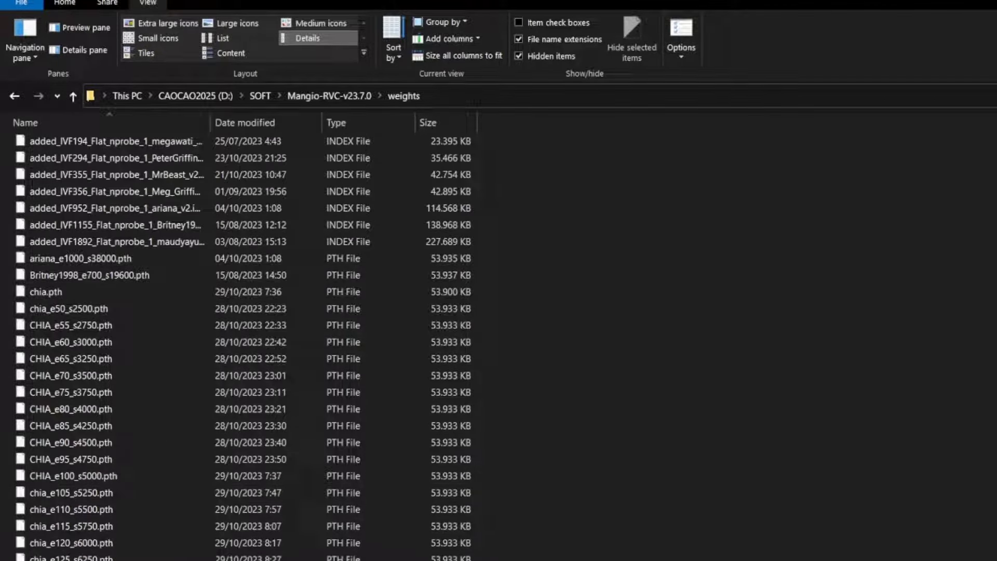
key(alt+Tab)
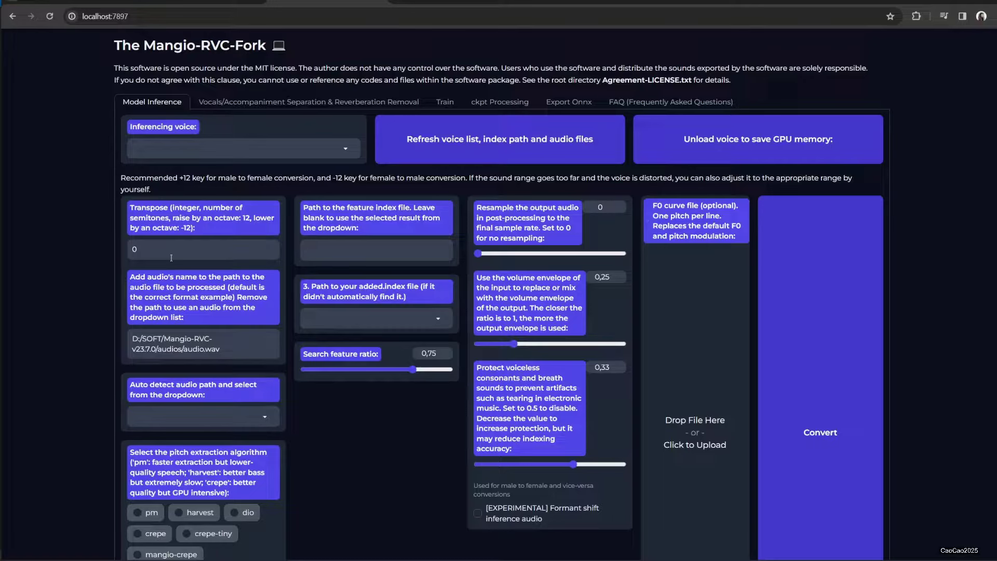
Step: Refresh the voice list, index paths and audio files, then pick P5_Ryuji.pth as inferencing voice
click(453, 143)
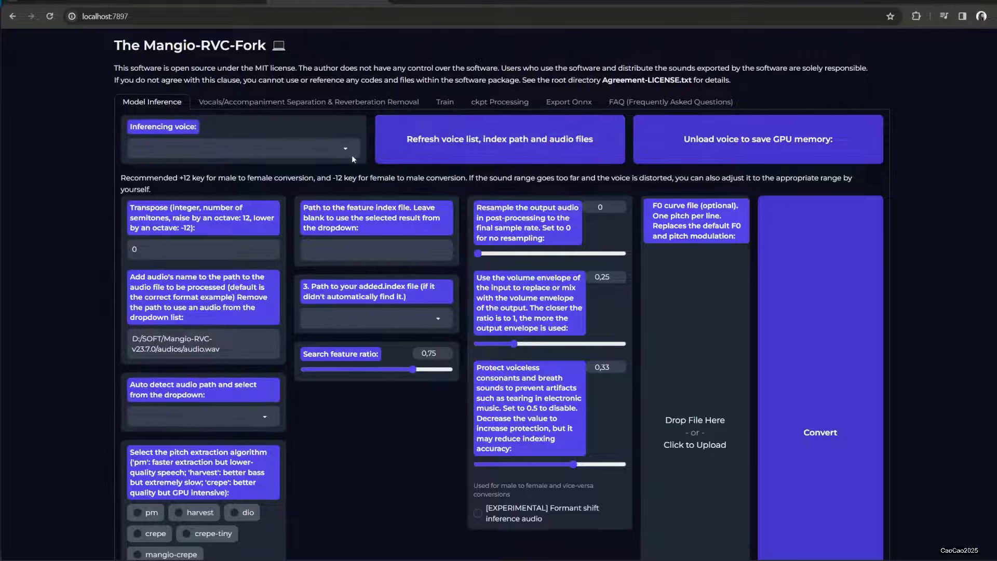
click(351, 154)
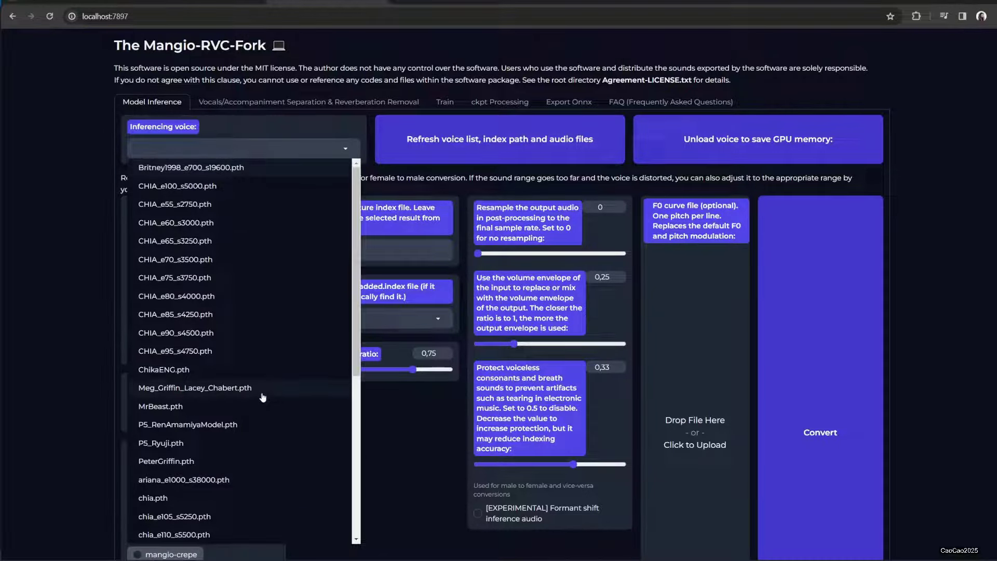
scroll(262, 397, down, 2)
scroll(221, 456, up, 2)
click(220, 449)
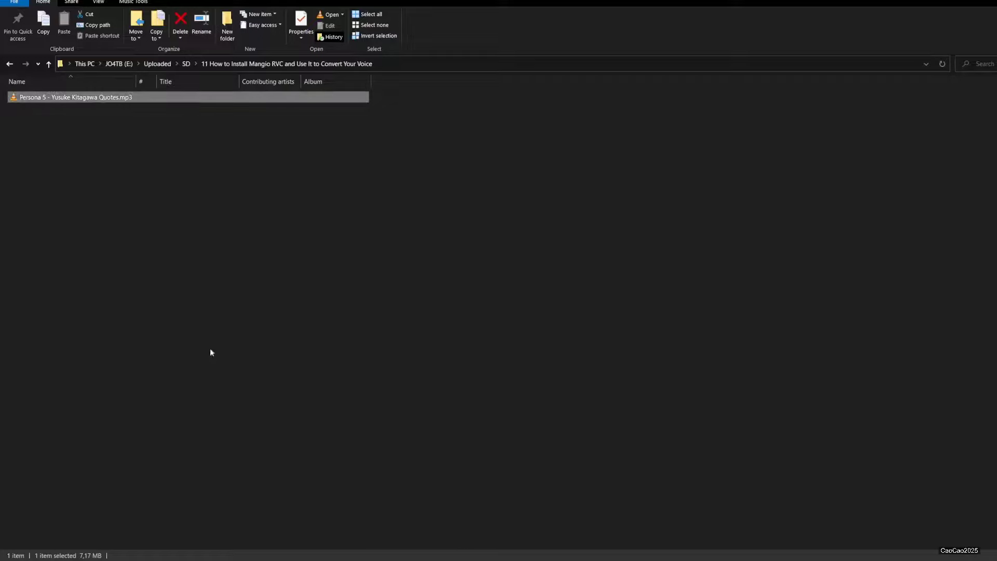
Step: Preview Persona 5 - Yusuke Kitagawa Quotes.mp3 in VLC and write out its full path
double_click(67, 100)
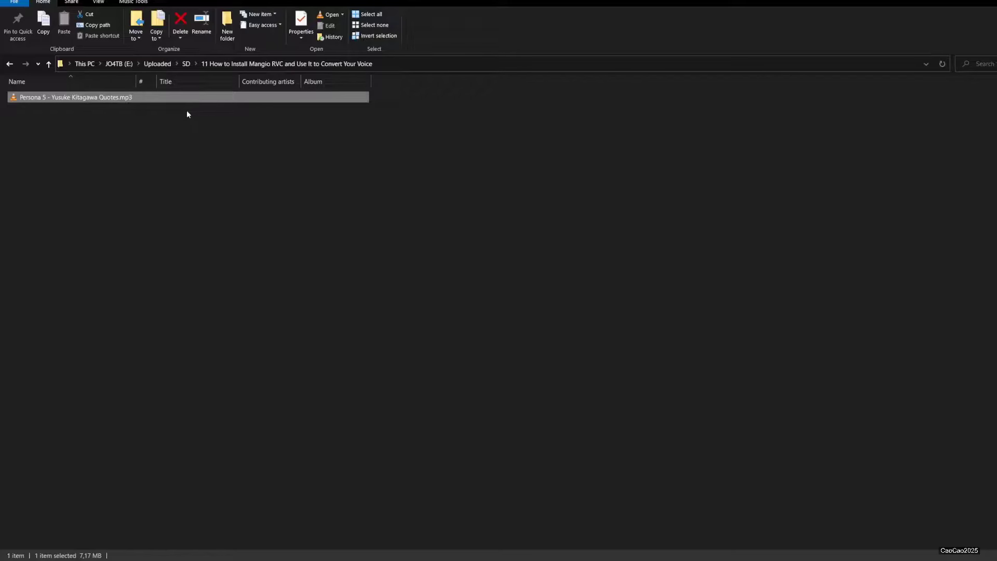
key(F2)
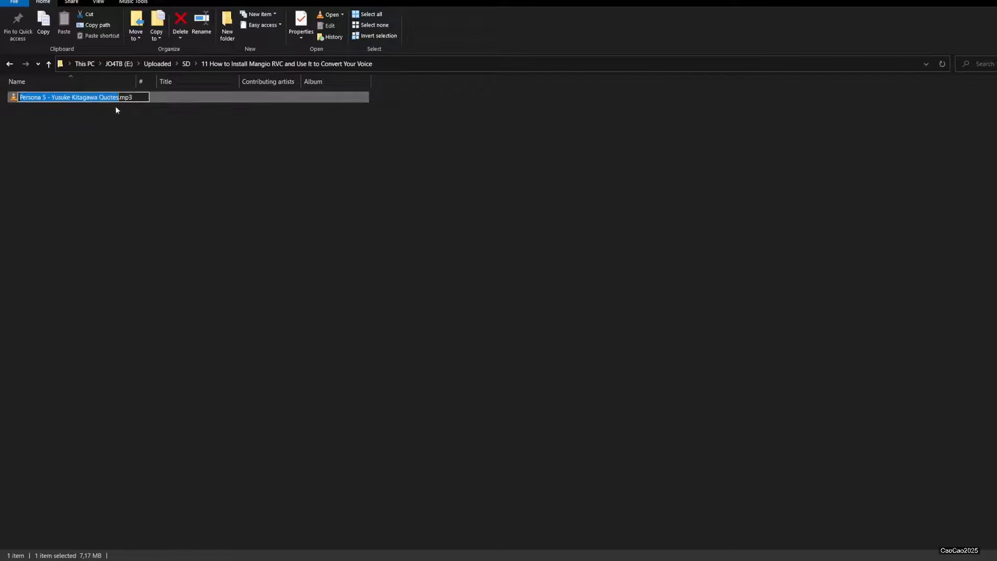
key(ctrl+a)
click(449, 68)
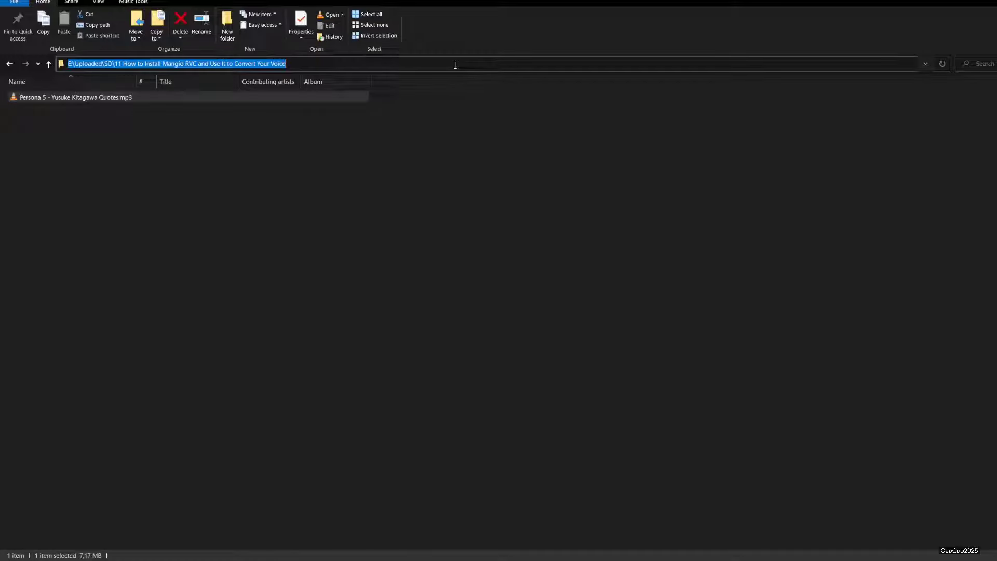
click(455, 67)
text(\)
key(Tab)
key(ctrl+c)
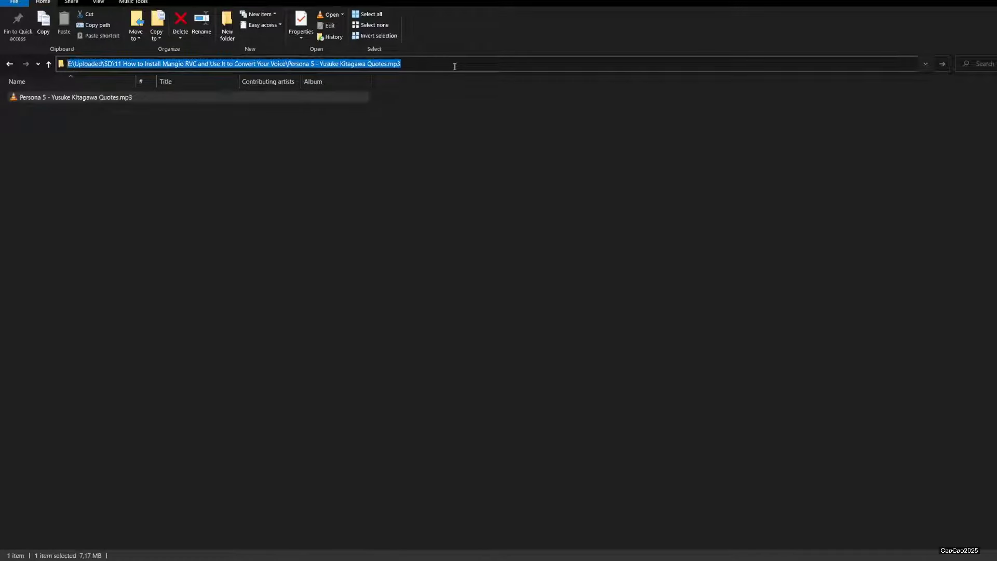
Step: Paste the Persona 5 mp3's full path into the audio path field and confirm rmvpe is selected
key(alt+Tab)
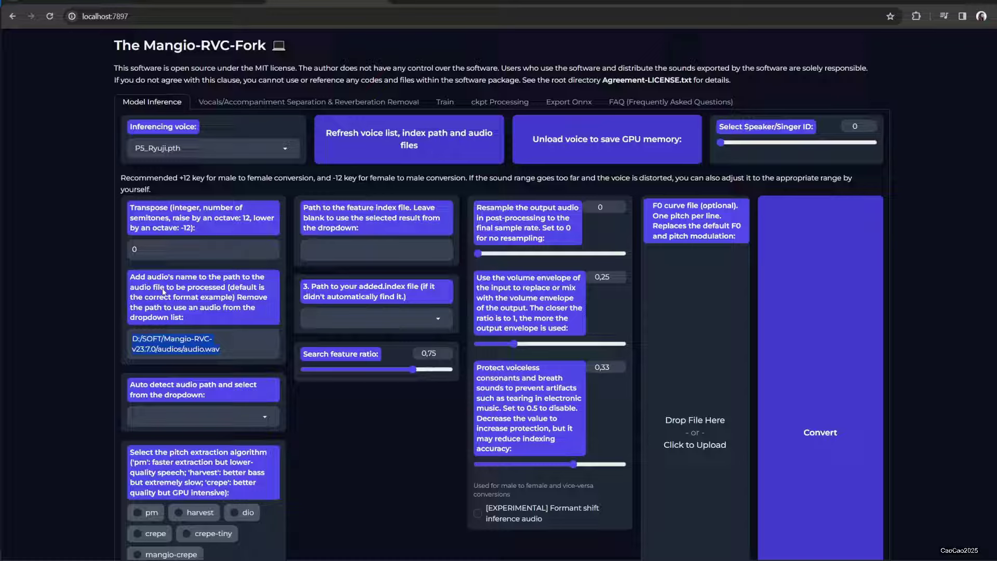
key(ctrl+v)
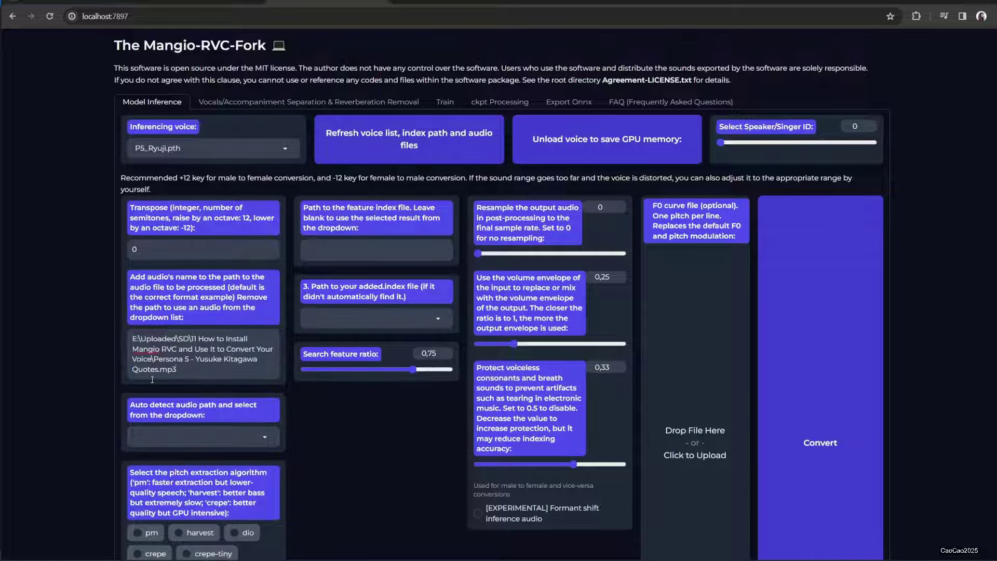
scroll(227, 377, down, 3)
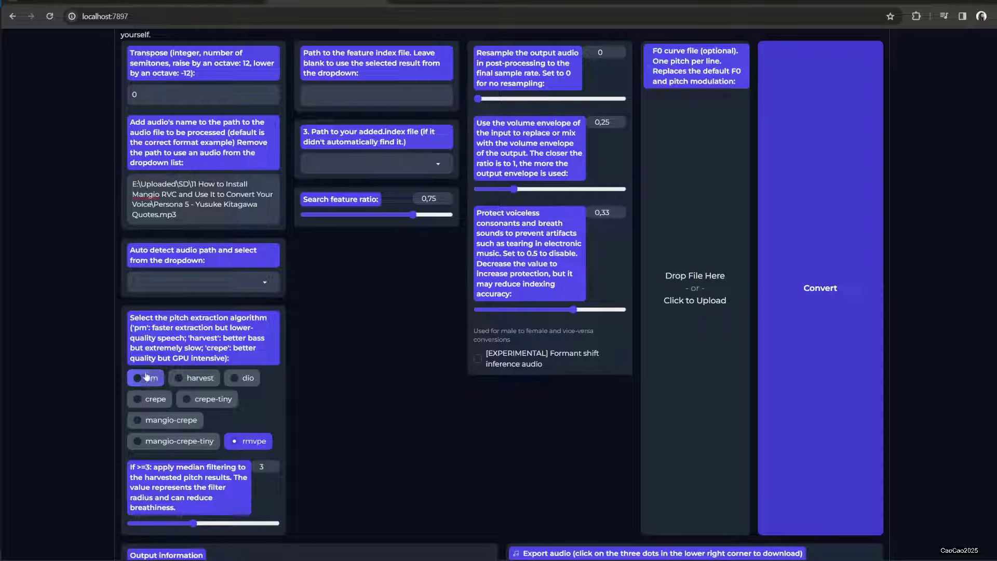
scroll(400, 328, up, 3)
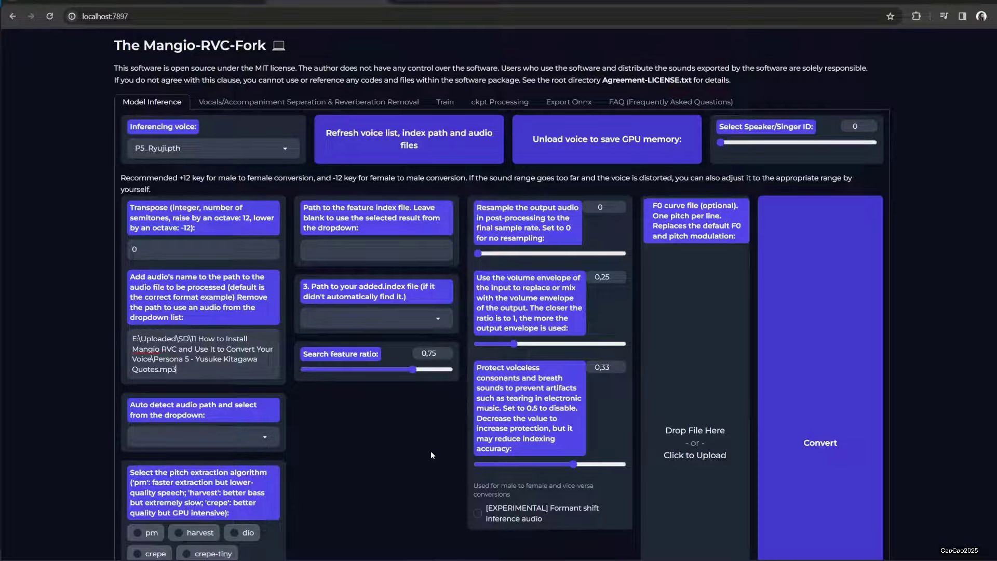
scroll(457, 431, down, 2)
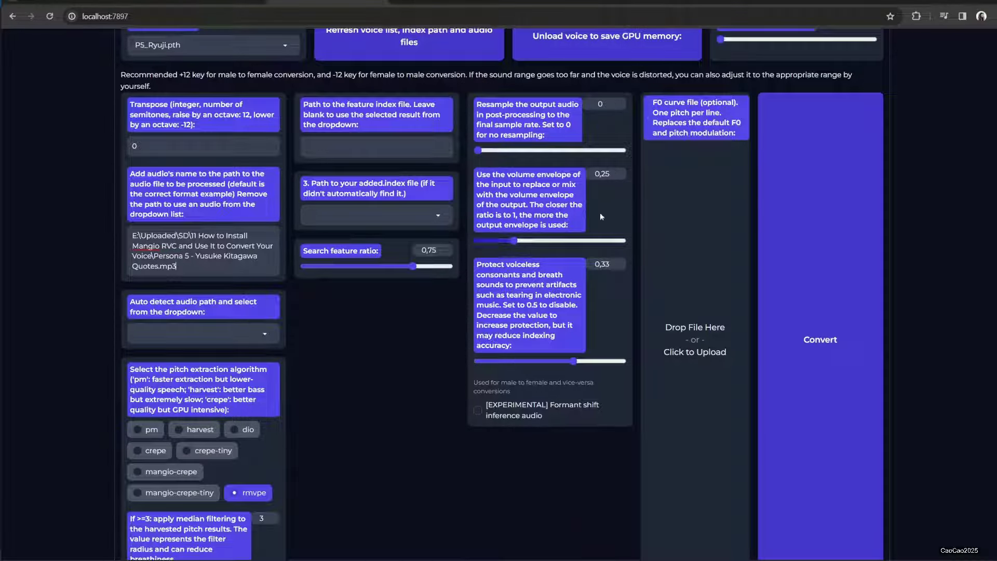
scroll(562, 447, down, 1)
scroll(560, 444, up, 1)
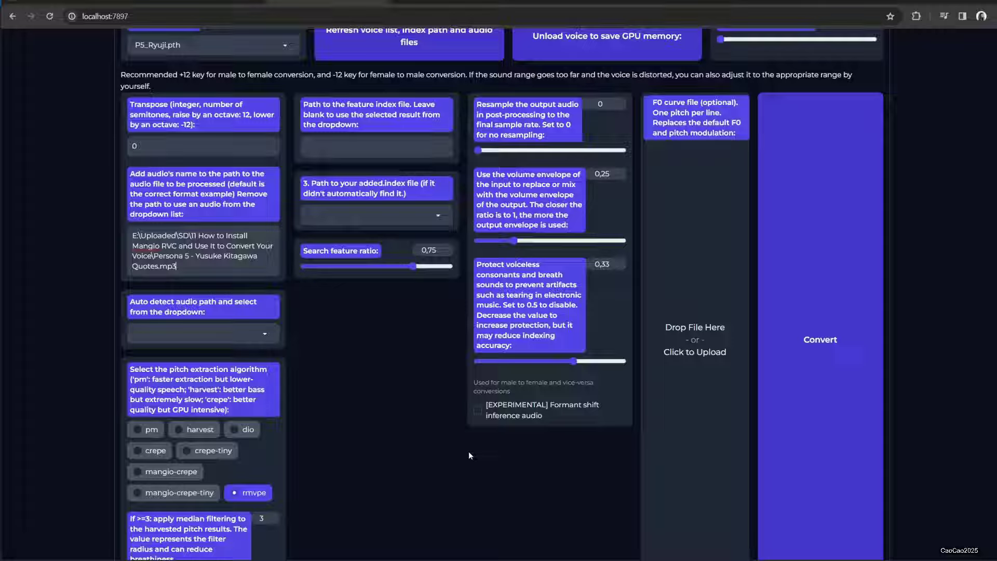
scroll(468, 451, down, 1)
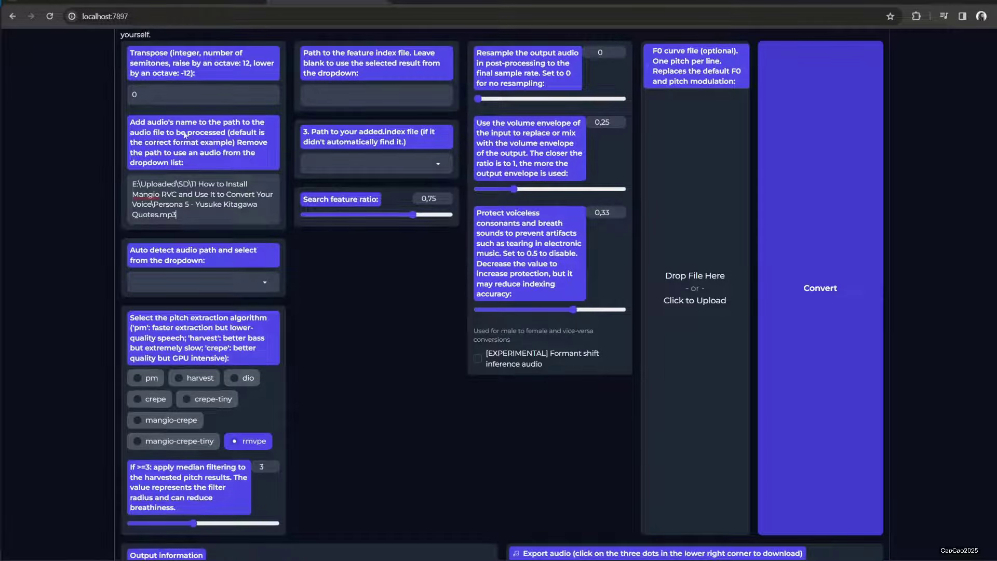
scroll(460, 420, up, 2)
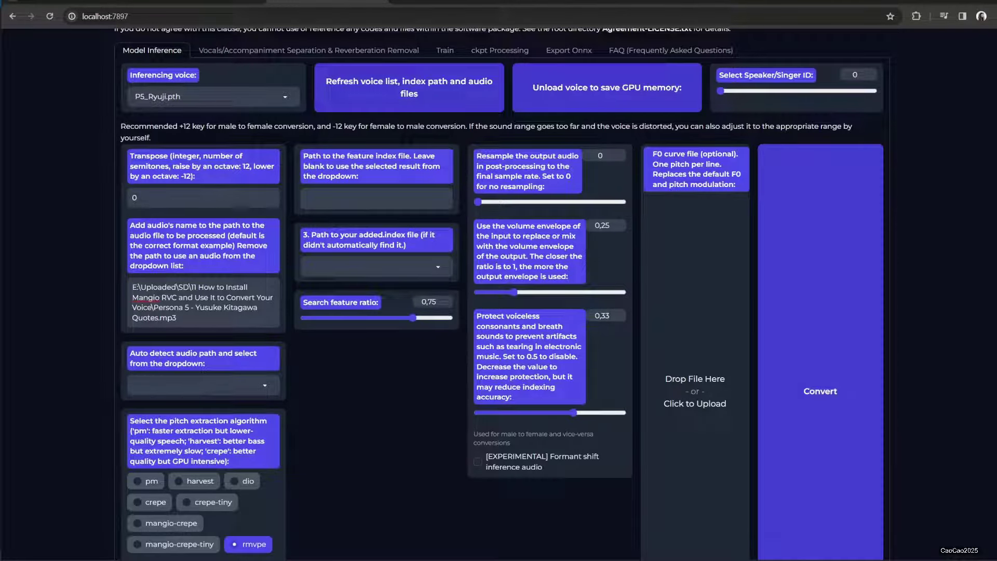
Step: Watch the conversion log in the console, then wait on the page until processing ends
key(alt+Tab)
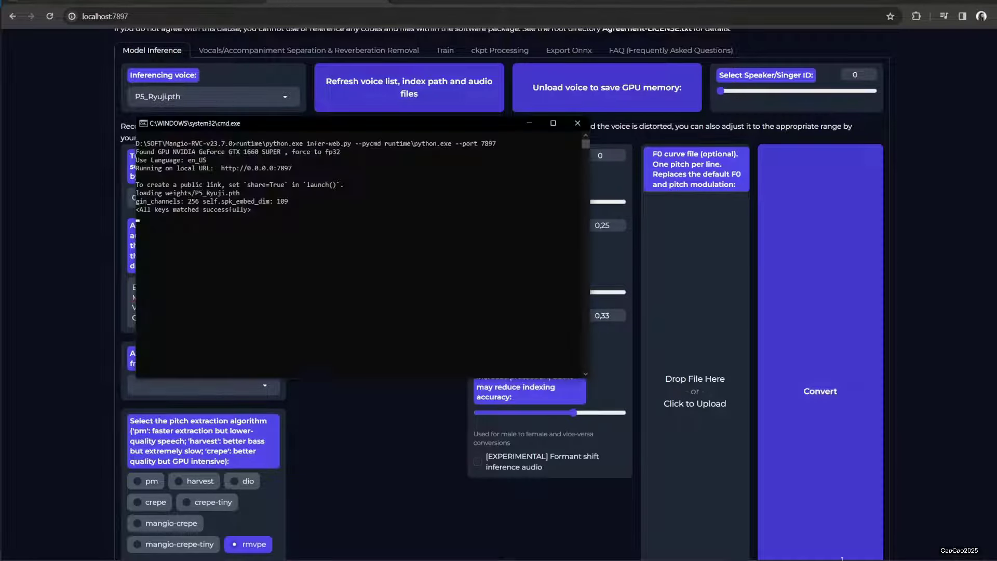
click(477, 500)
scroll(560, 471, down, 3)
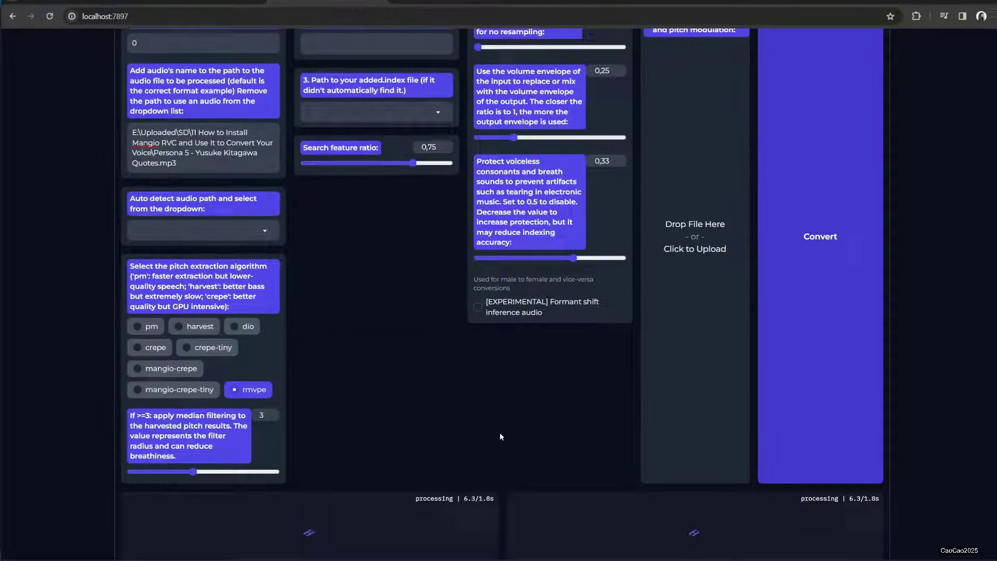
scroll(379, 484, up, 4)
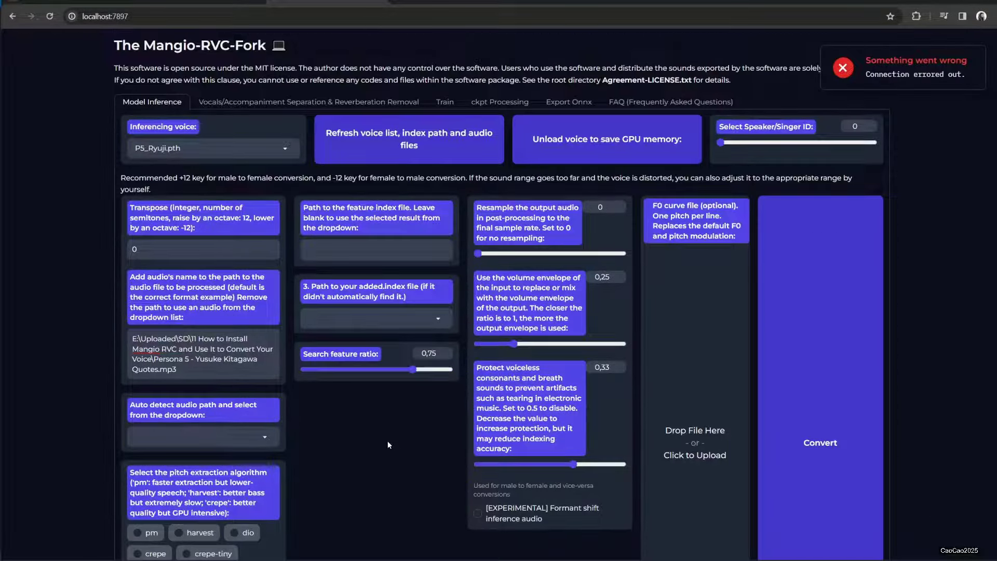
scroll(387, 444, down, 1)
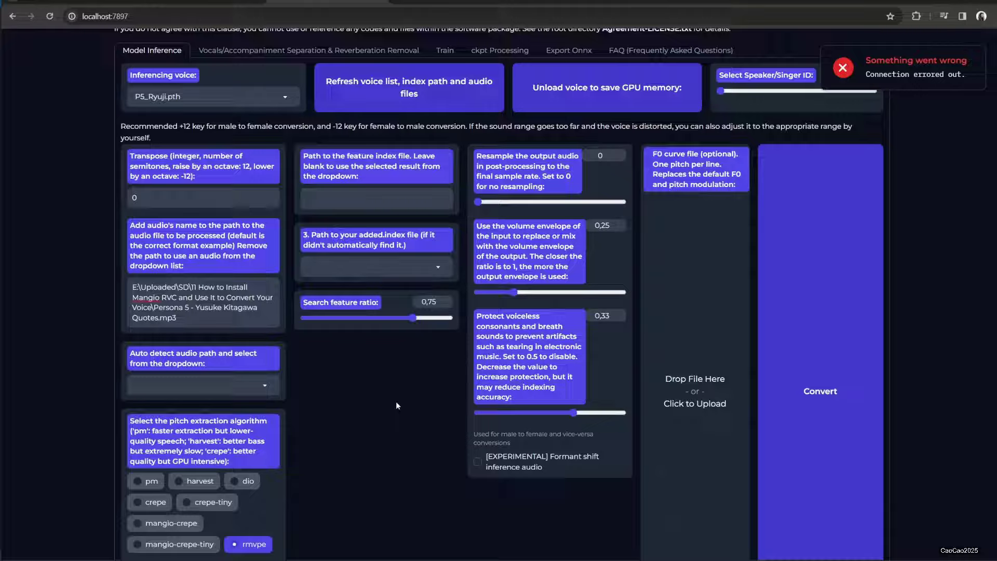
scroll(390, 389, up, 1)
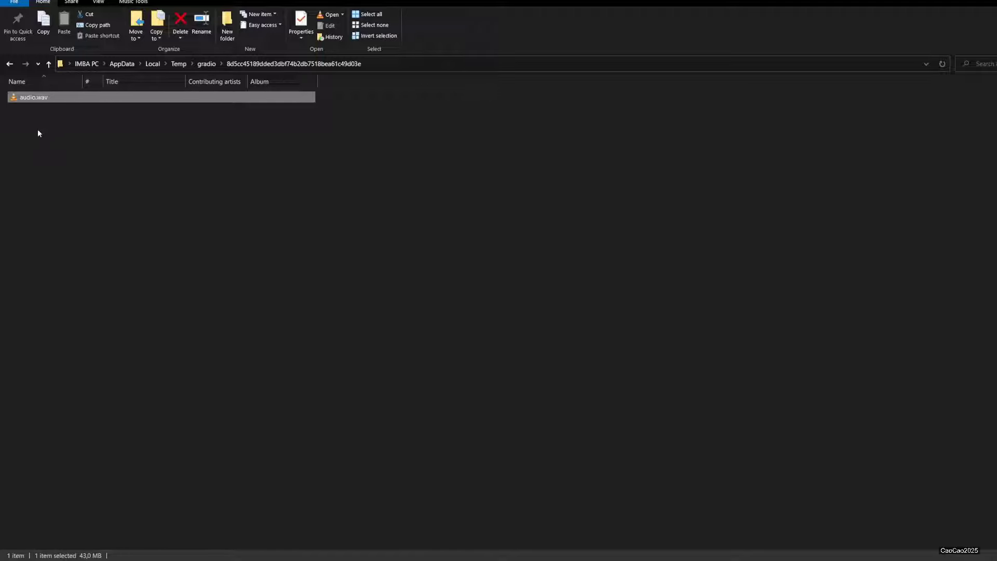
Step: Play the converted audio.wav from the gradio temp folder in VLC
double_click(37, 99)
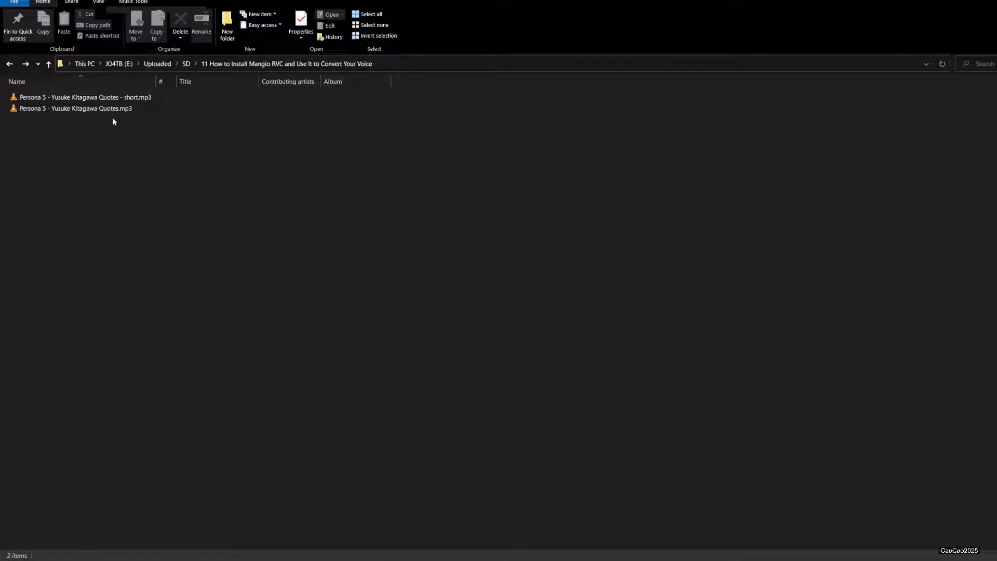
Step: Add the original Persona 5 mp3 to VLC's playlist and replay audio.wav to compare
click(101, 110)
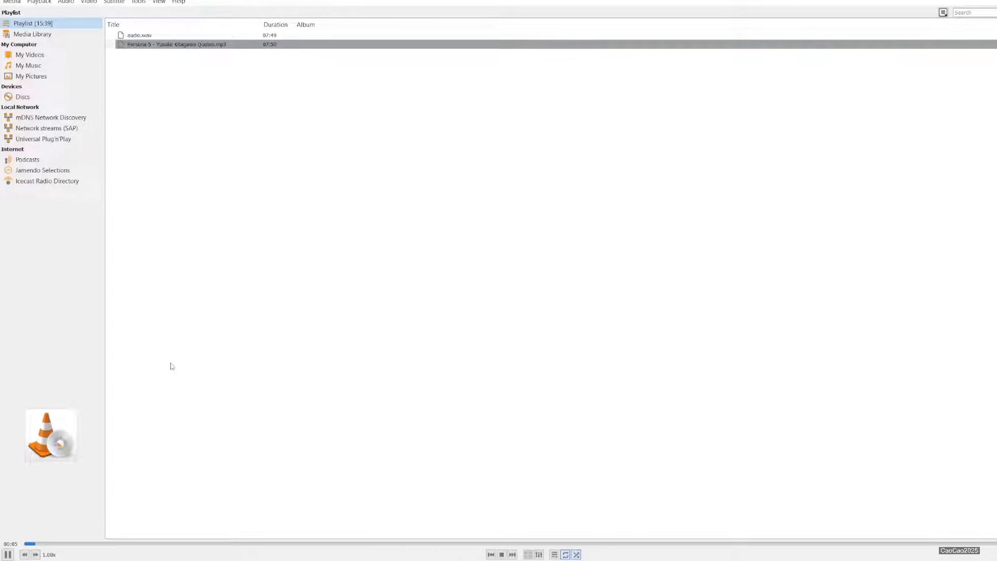
double_click(140, 35)
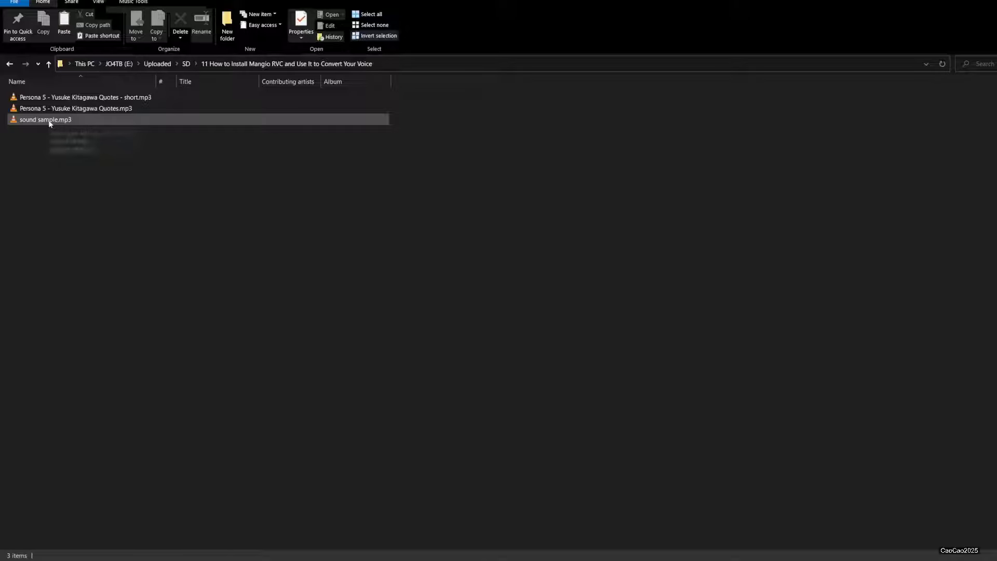
Step: Preview sound sample.mp3, set it as the audio path, and start converting it with P5_Ryuji
click(50, 121)
double_click(49, 120)
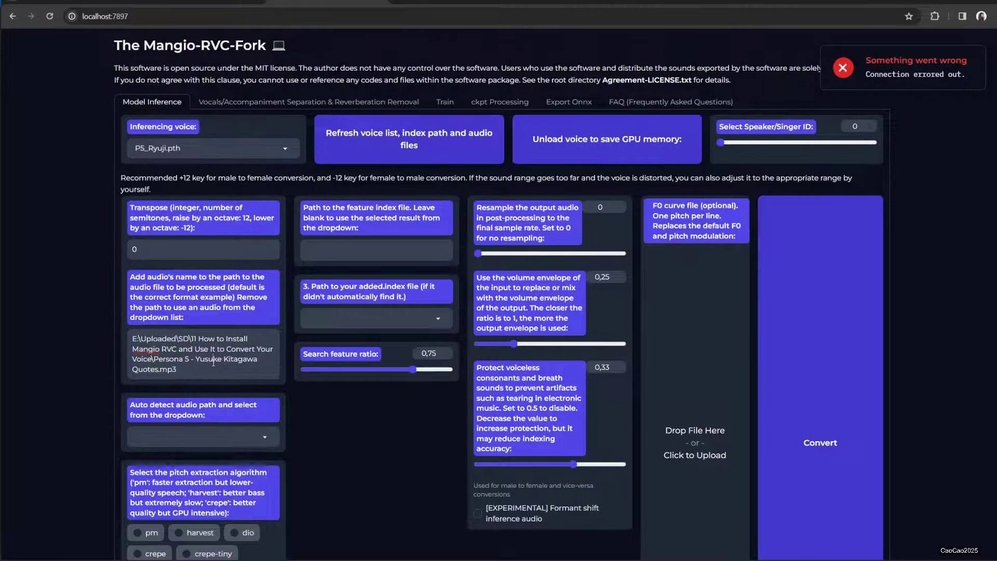
key(ctrl+a)
text(E:\Uploaded\SD\11 How to Install Mangio RVC and Use It to Convert Your Voice\sound sample.mp3)
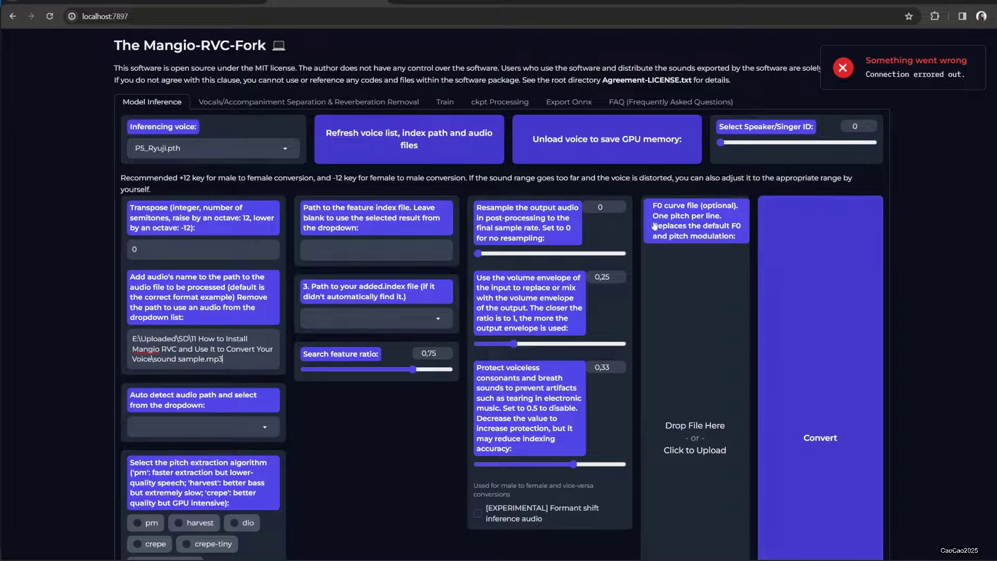
click(816, 487)
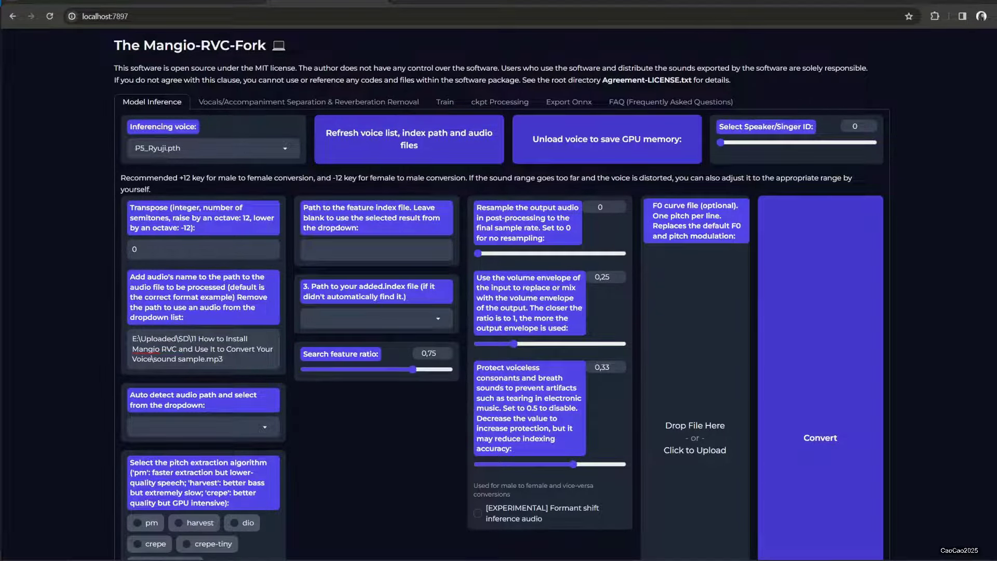
key(alt+Tab)
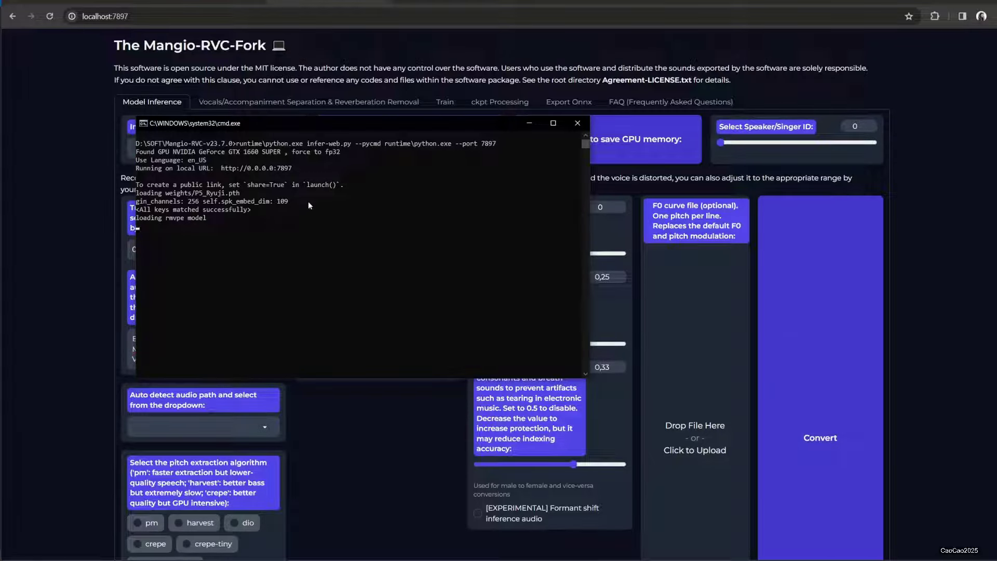
Step: Follow the conversion progress between the server console and the converter page
click(969, 265)
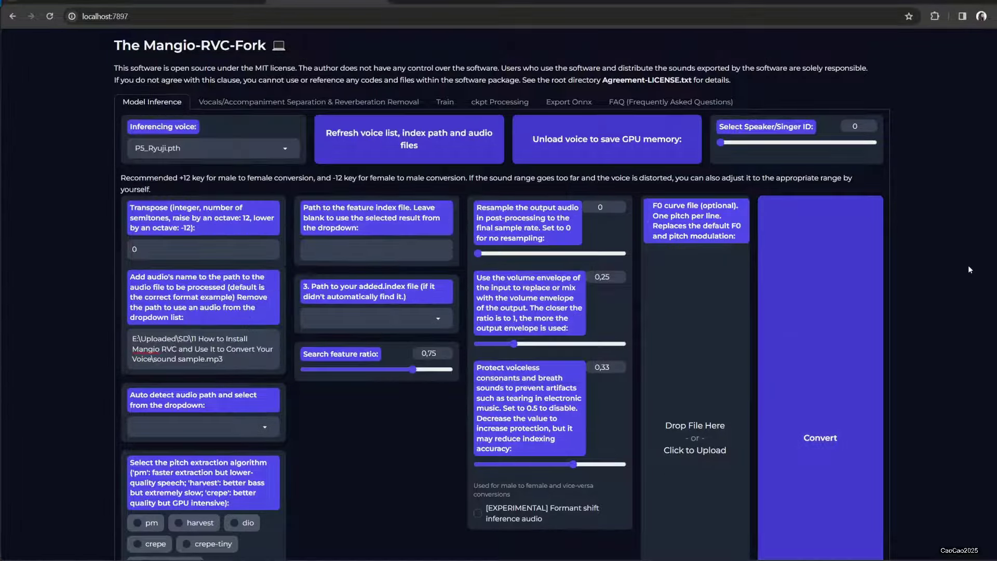
scroll(918, 257, down, 4)
scroll(917, 254, down, 3)
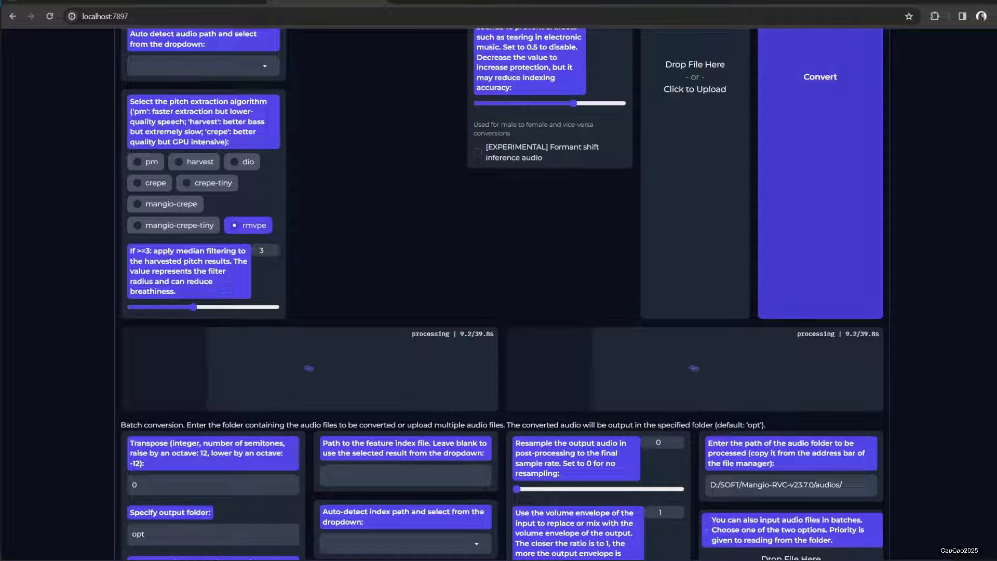
key(alt+Tab)
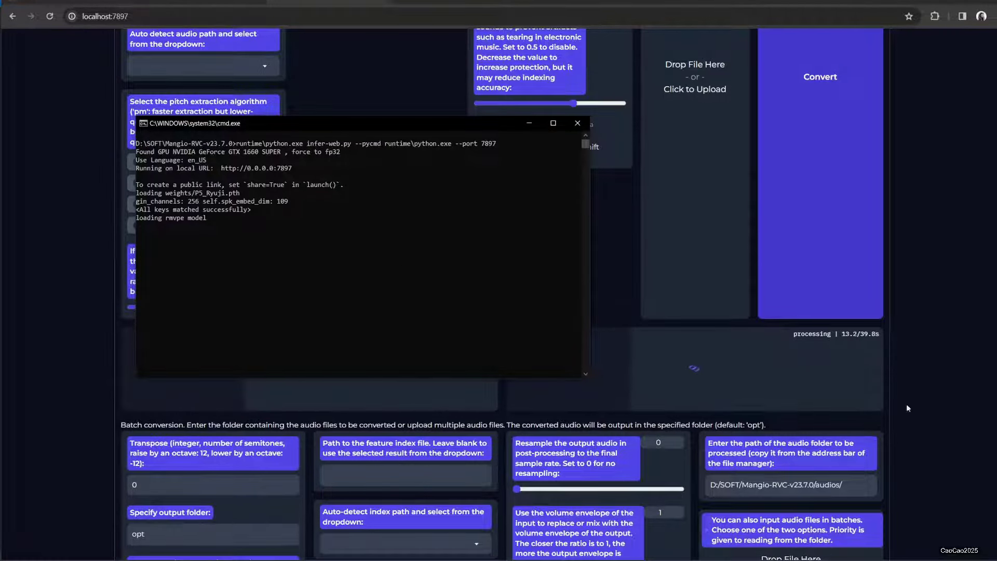
click(928, 337)
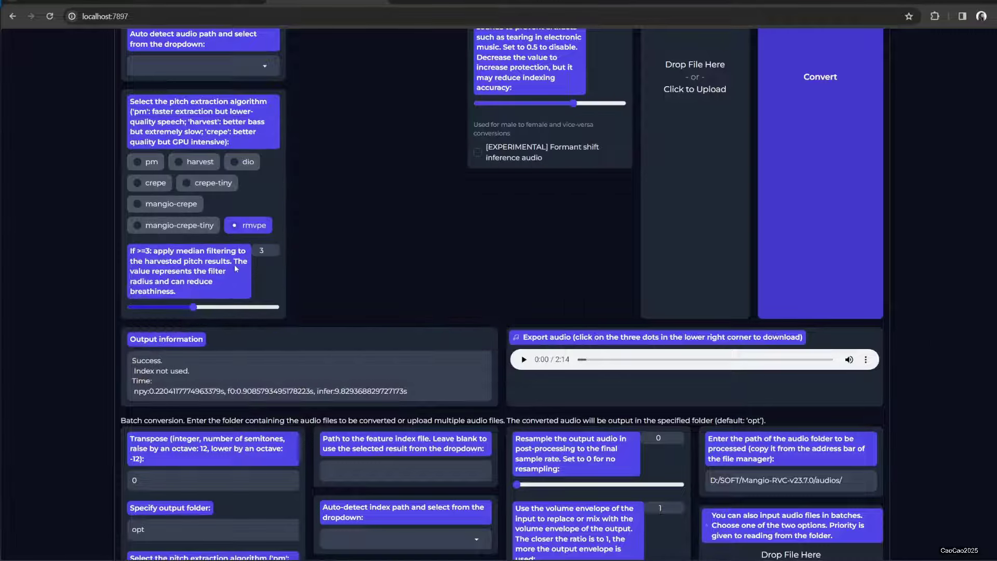
scroll(235, 264, up, 2)
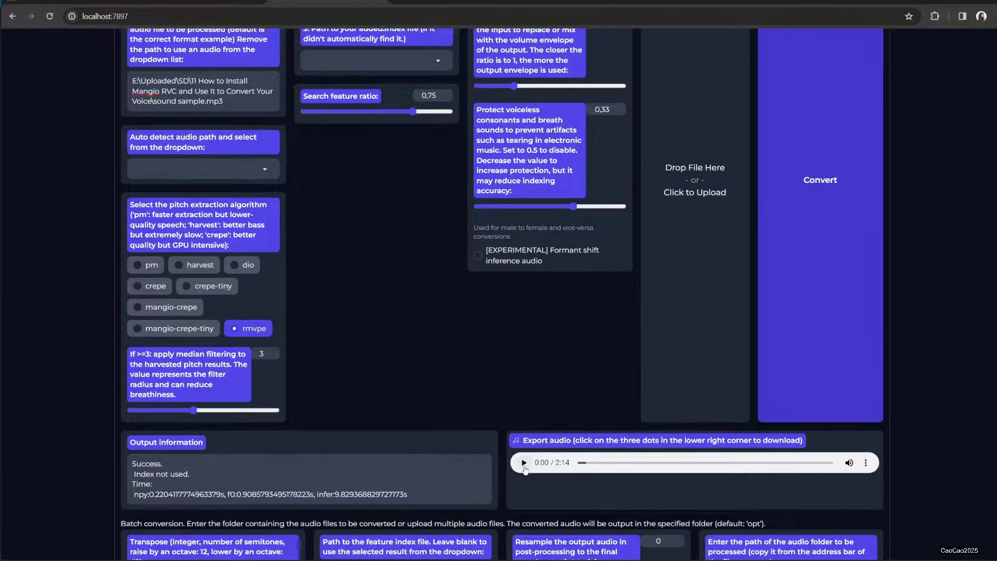
Step: Play the converted audio up to 0:14, stop it, and close the download menu unused
click(525, 464)
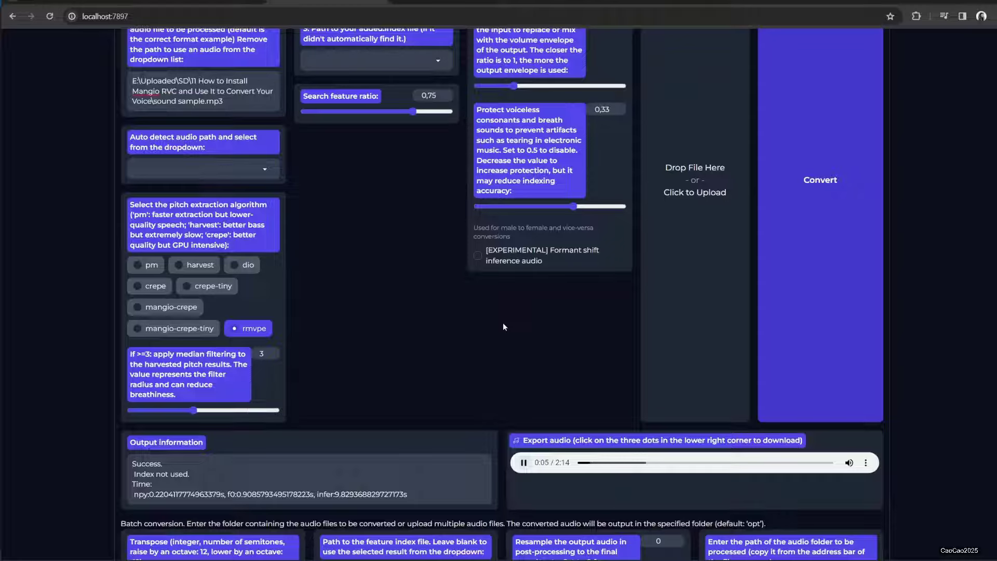
scroll(496, 321, up, 1)
scroll(400, 316, up, 1)
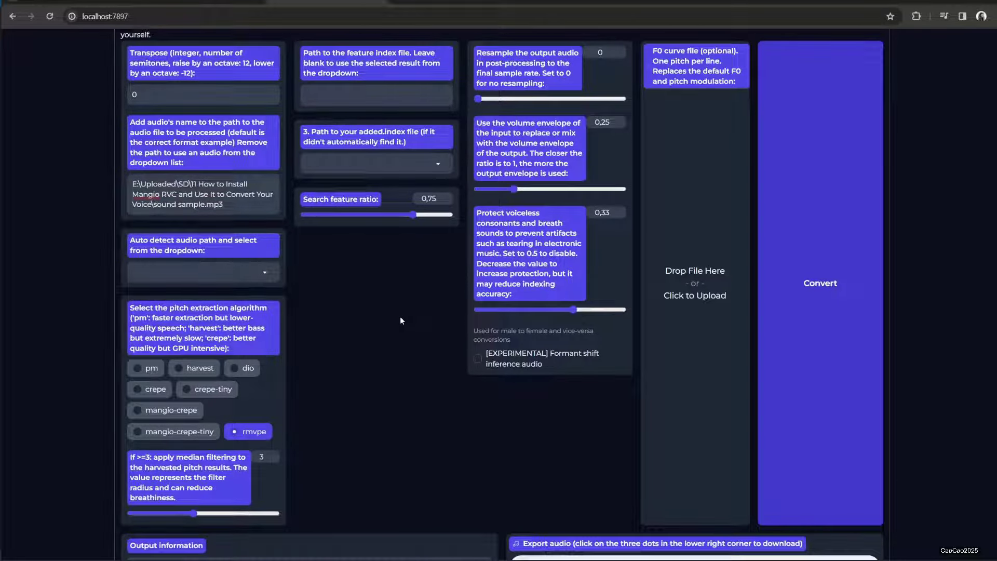
scroll(400, 320, down, 2)
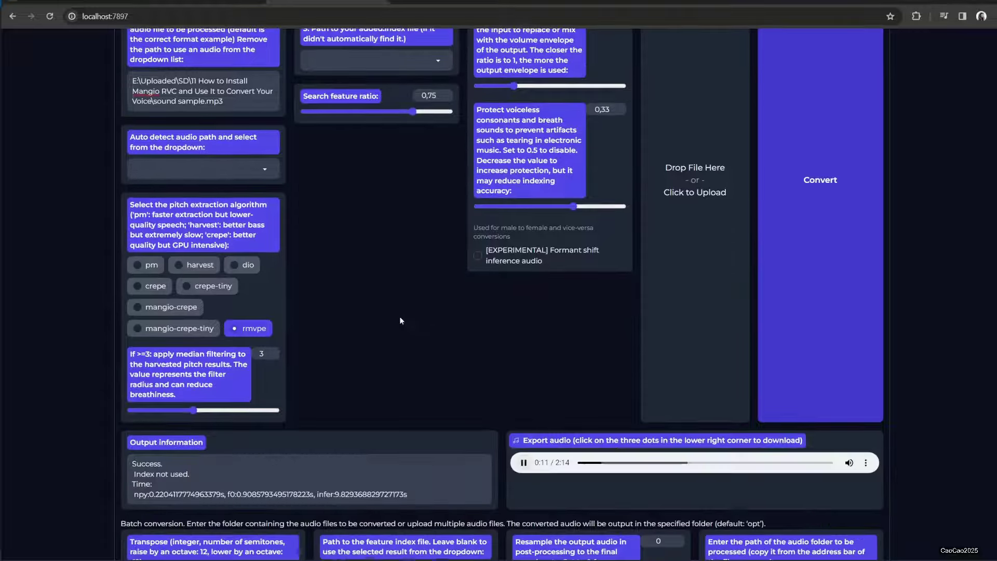
click(524, 462)
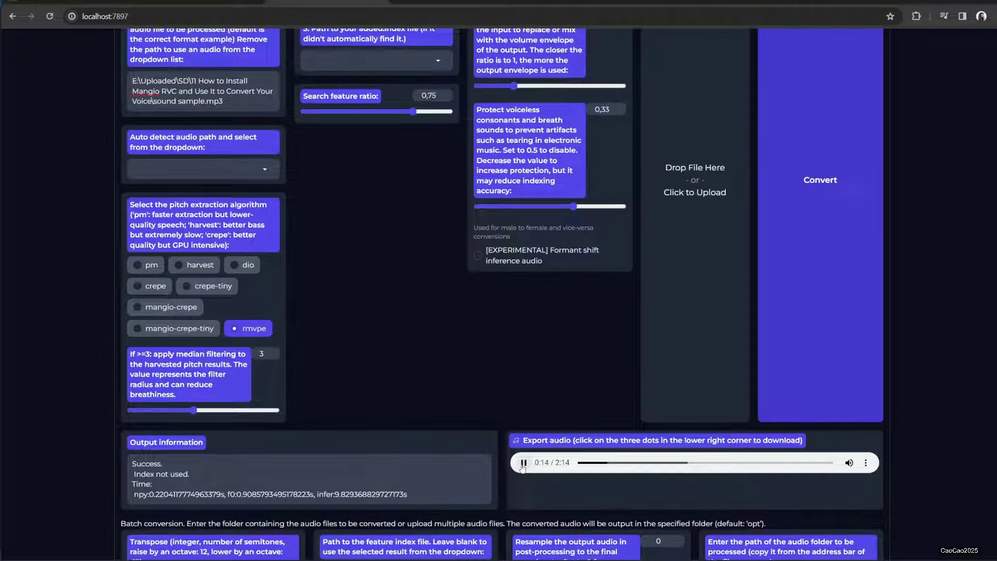
click(866, 463)
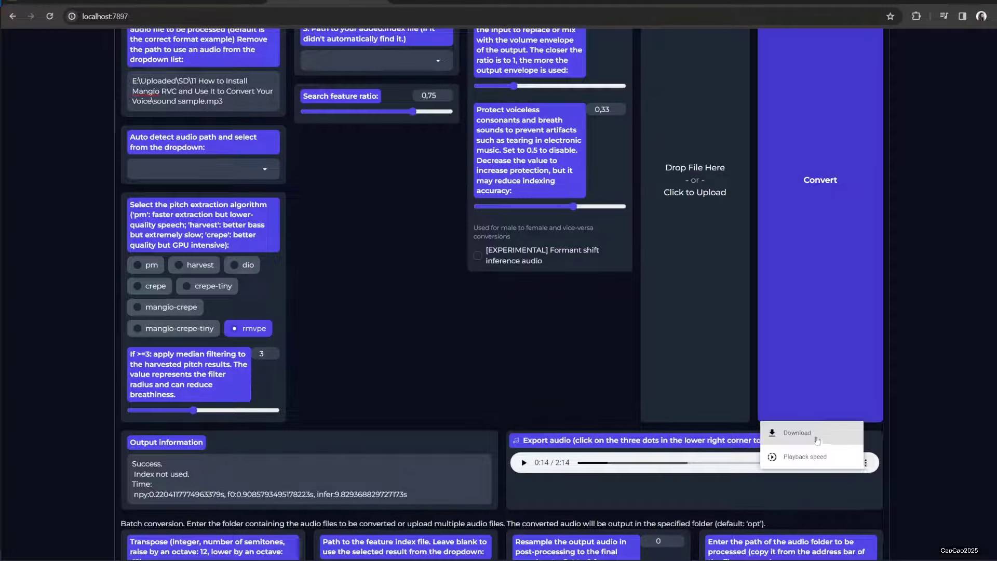
click(581, 337)
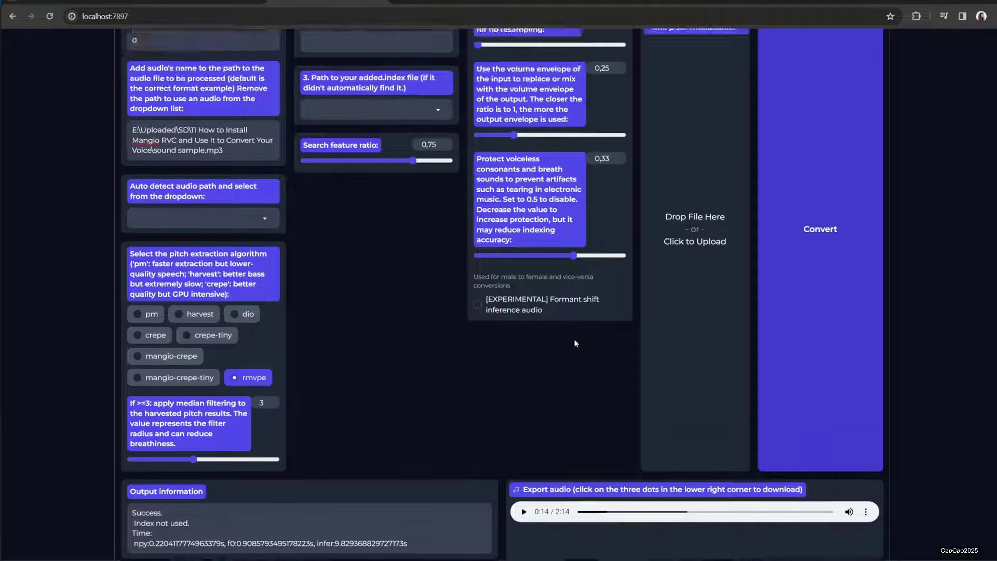
scroll(918, 350, down, 8)
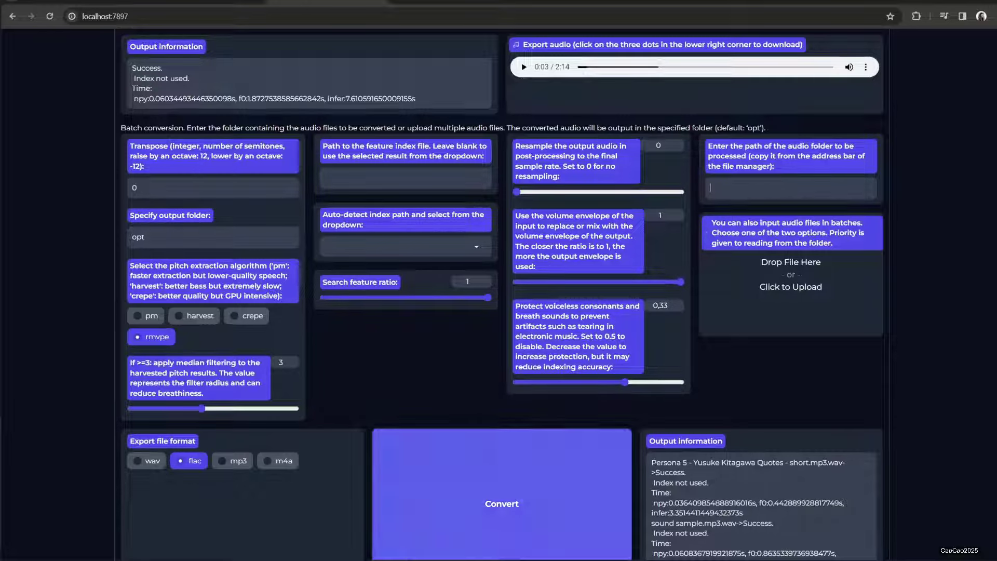
Step: Copy the sample folder's path from Explorer into the batch folder field
key(alt+Tab)
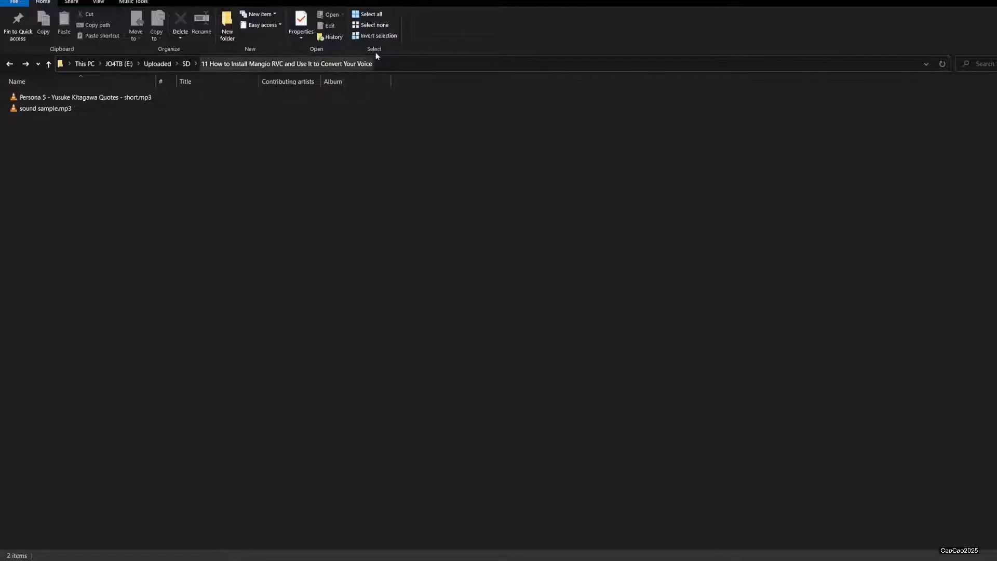
click(415, 64)
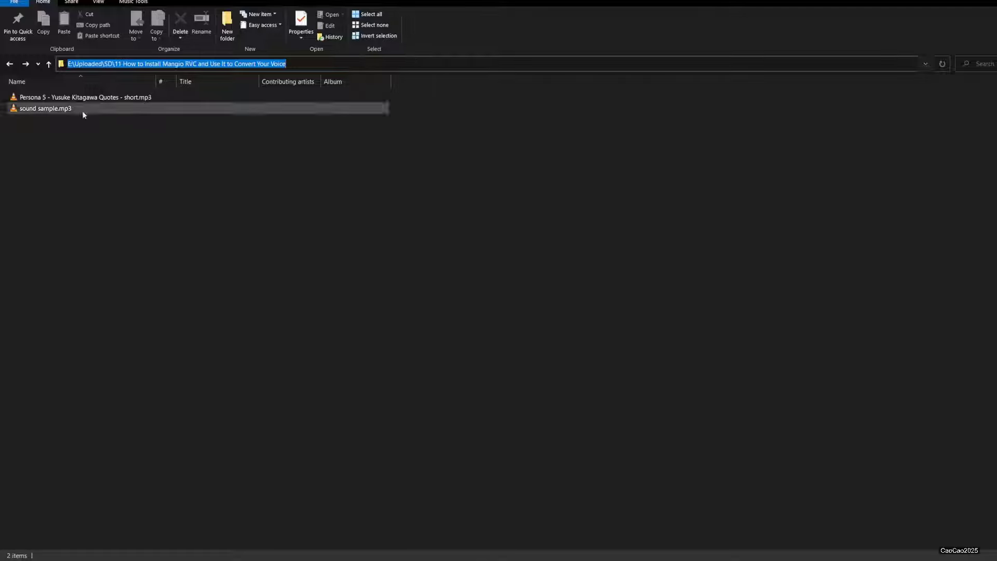
key(alt+Tab)
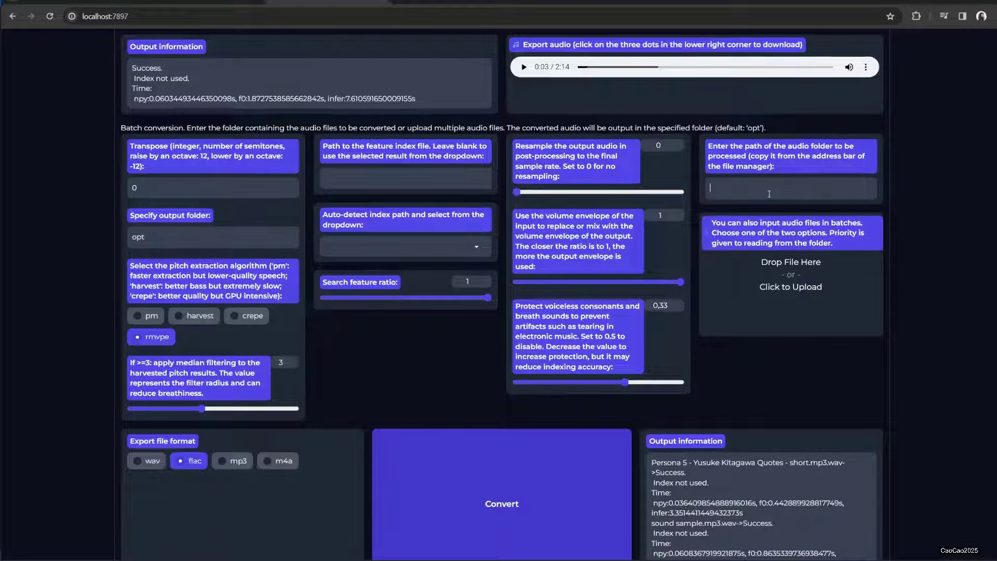
text(E:\Uploaded\SD\11 How to Install Mangio RVC and Use It to Convert Your Voice)
Step: Set the export format to wav and start the batch conversion
click(140, 462)
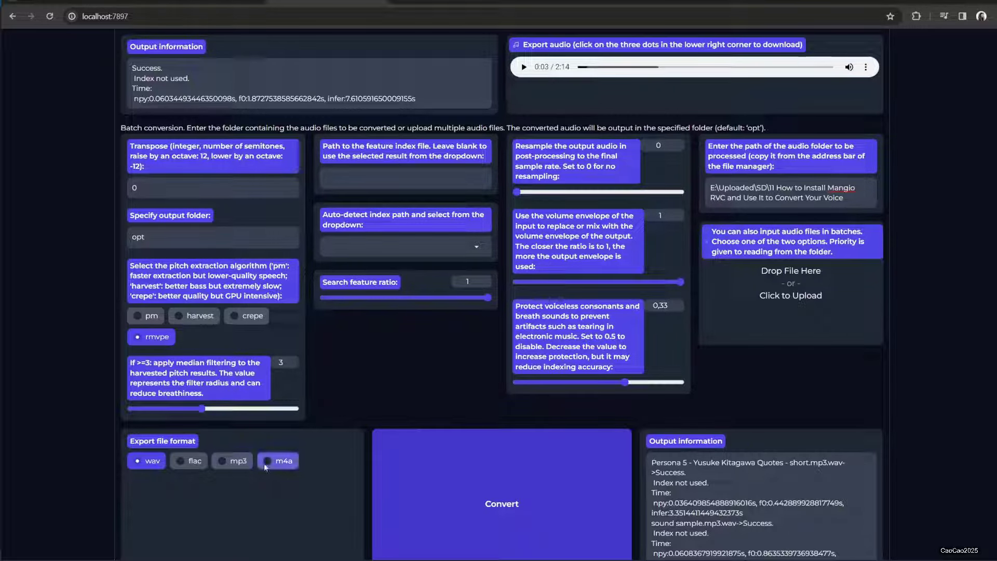
click(231, 462)
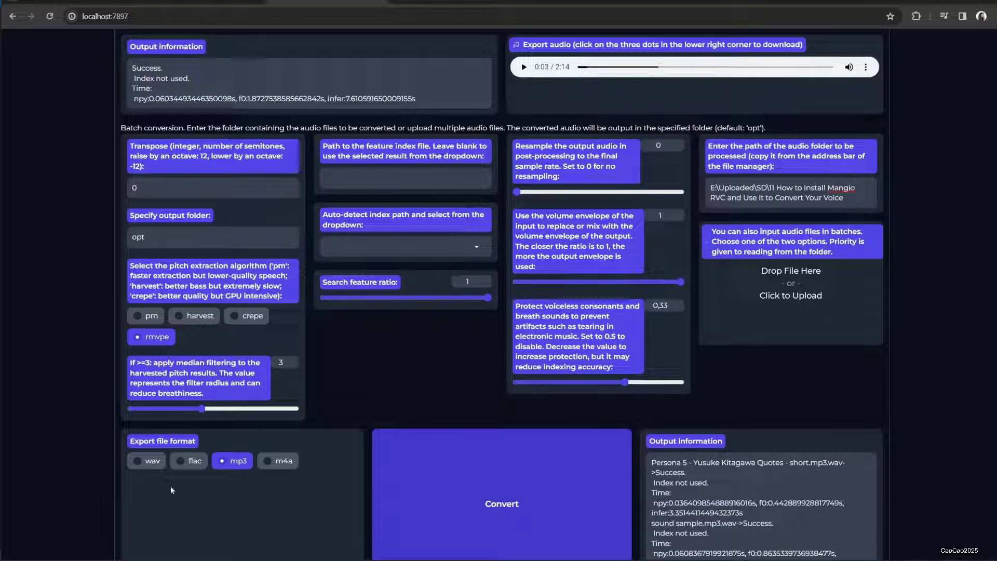
click(139, 462)
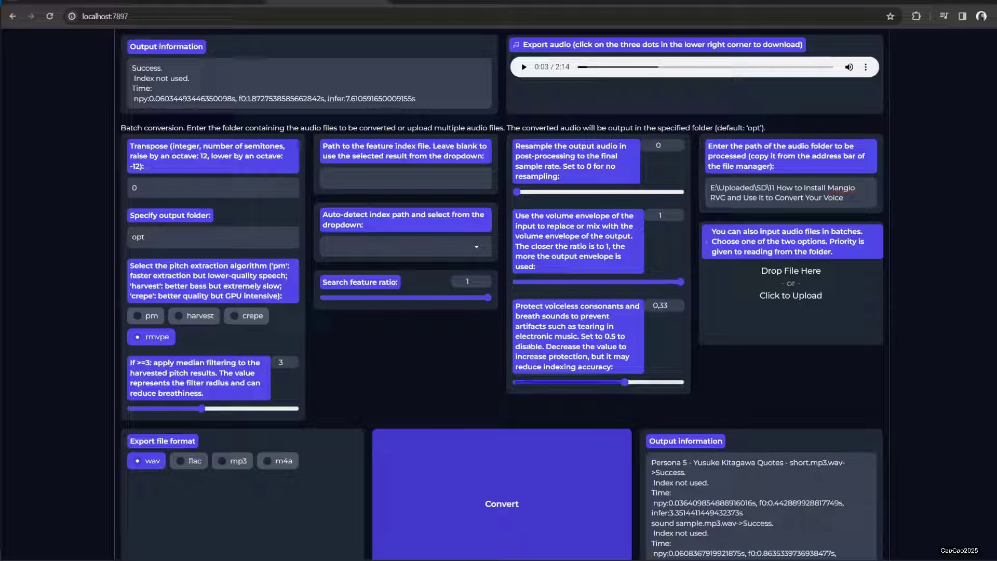
scroll(949, 378, down, 1)
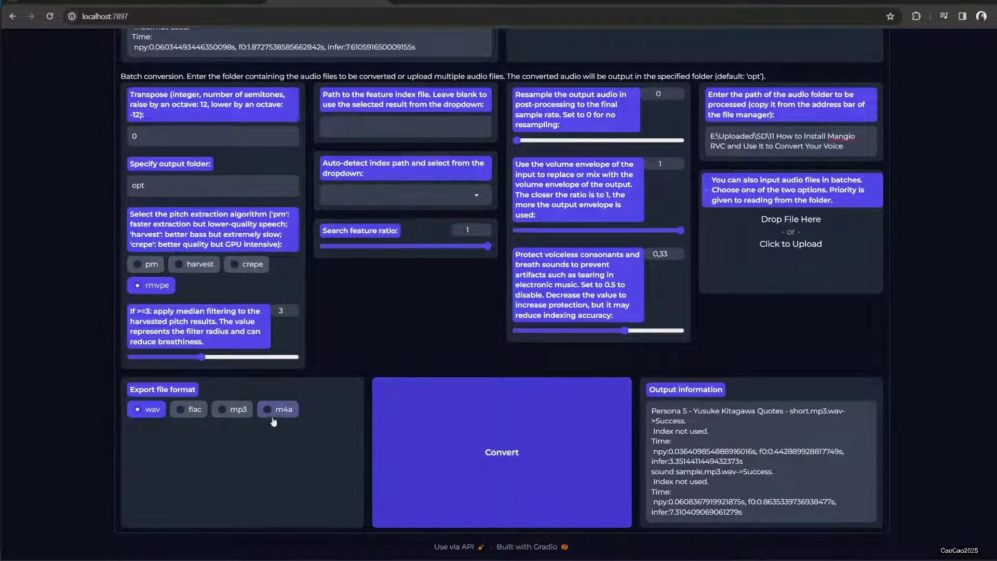
click(558, 447)
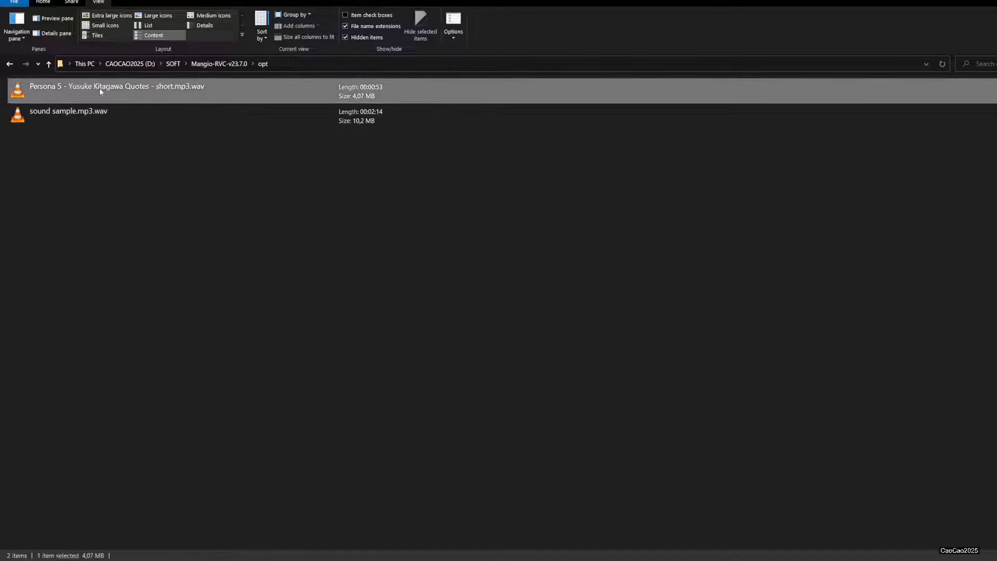
Step: Play the converted Persona 5 and sound sample WAVs from the opt folder in VLC
double_click(99, 89)
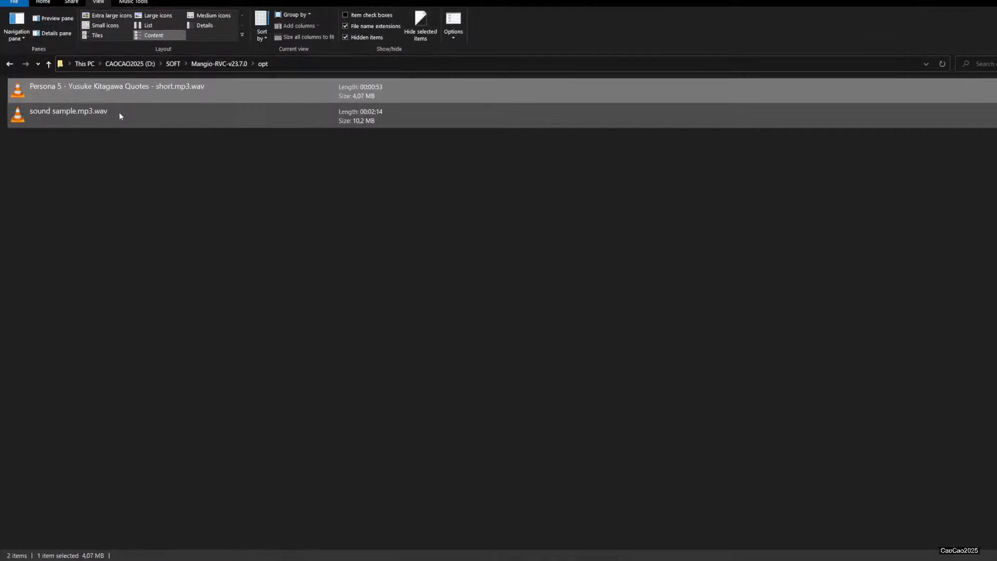
double_click(120, 112)
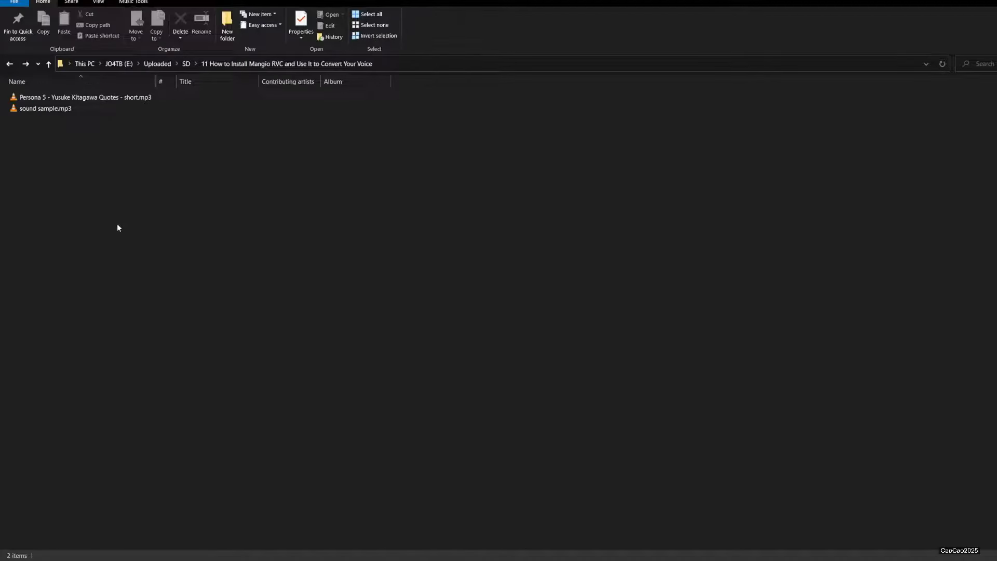
Step: Play the original Persona 5 mp3 for comparison, then select sound sample.mp3
click(133, 99)
double_click(133, 98)
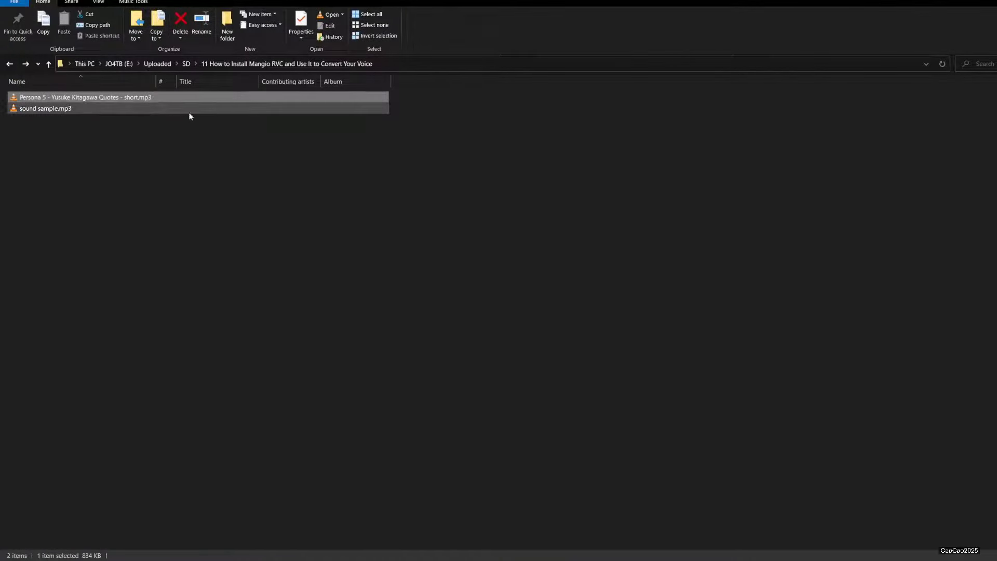
click(194, 108)
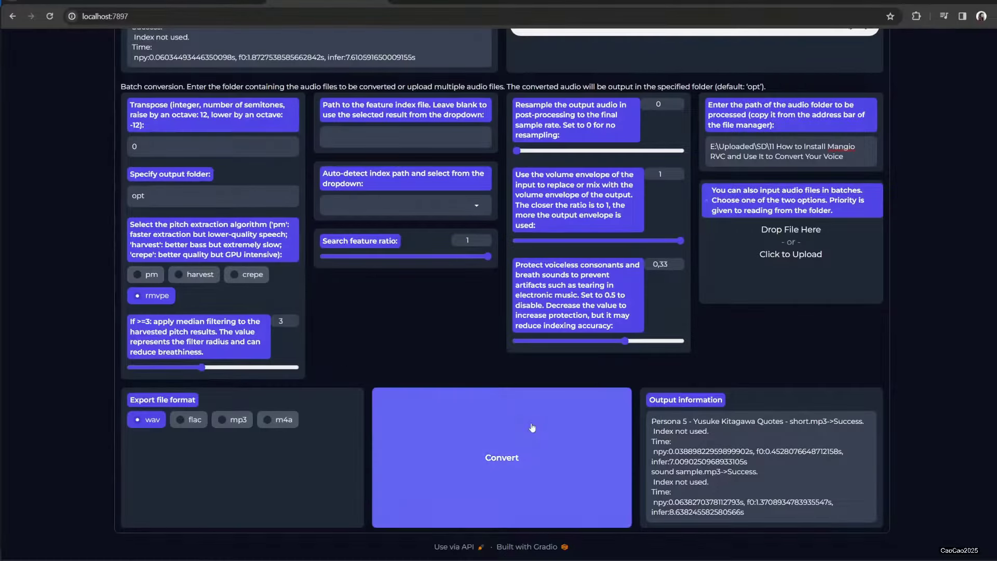
Step: Scroll up to the model inference settings at the top of the converter page
scroll(532, 429, up, 4)
scroll(587, 368, up, 10)
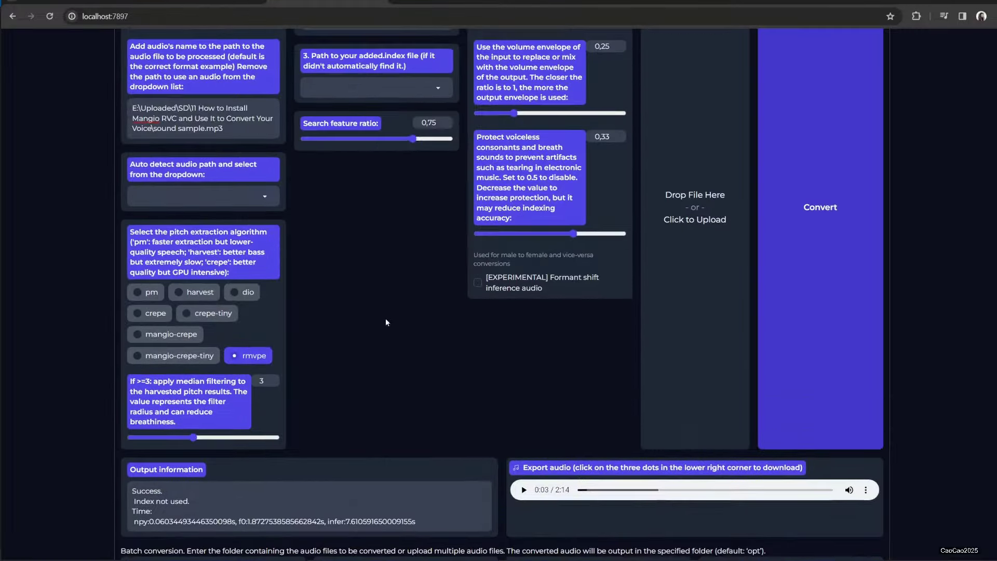